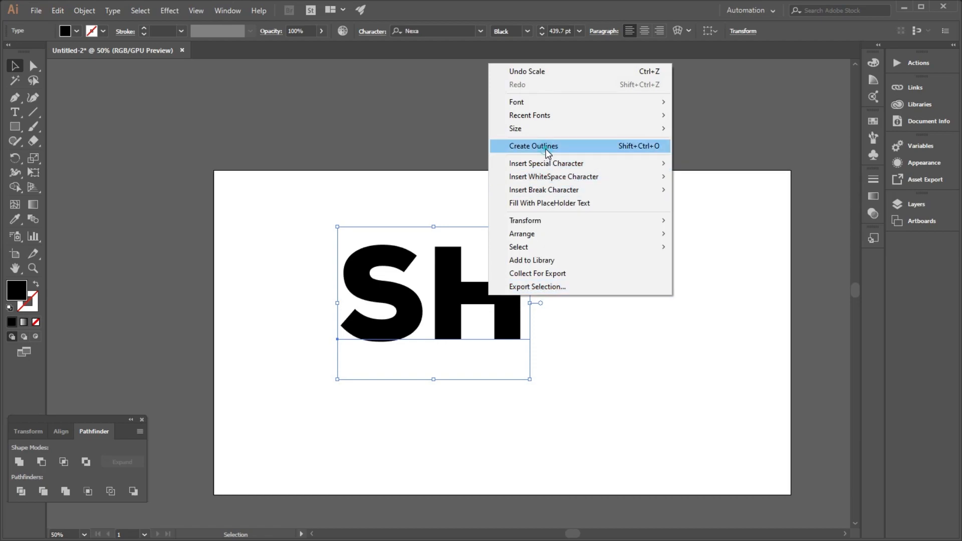
Convert the SH text to outlines and ungroup it into separate letter shapes
right_click(387, 329)
click(432, 409)
click(434, 421)
click(419, 327)
drag(418, 327, 438, 405)
click(438, 404)
drag(544, 375, 328, 254)
click(411, 423)
Nudge the S to the right so it sits closer to the H
click(419, 325)
key(Right)
key(Right)
key(Right)
key(Right)
click(515, 412)
Group the S and H together and move the group off the artboard, past its left edge
drag(559, 401, 297, 265)
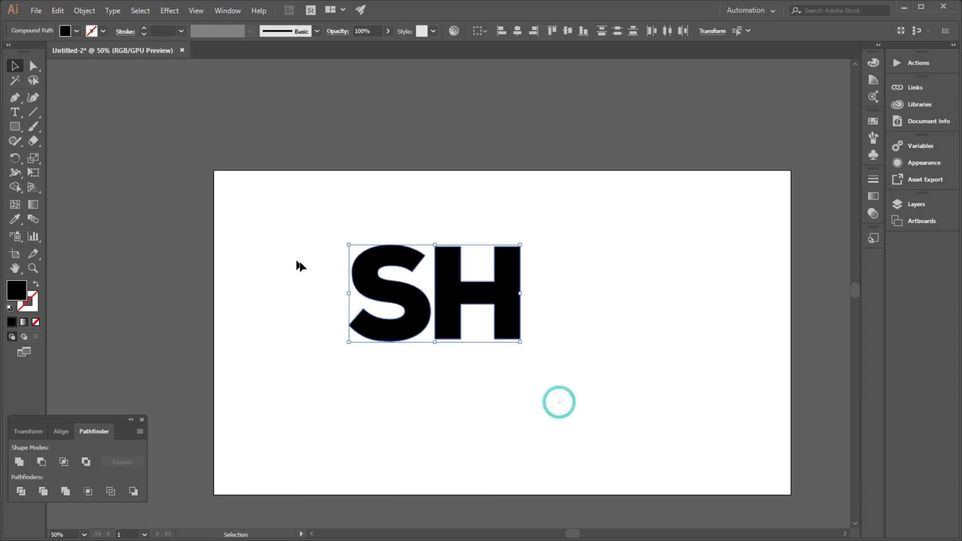
right_click(392, 310)
click(579, 354)
key(a)
key(v)
click(458, 411)
drag(459, 313, 98, 241)
click(423, 325)
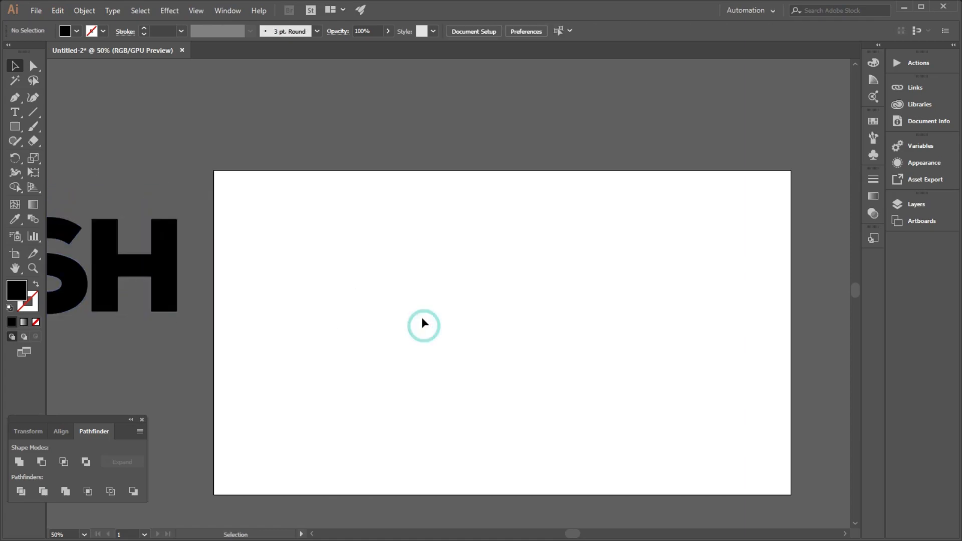
Draw a black-filled circle of about 658 pt outward from the centre of the artboard
scroll(574, 253, down, 2)
key(ctrl+1)
drag(20, 125, 59, 153)
mouse_move(477, 303)
mouse_down()
mouse_move(558, 436)
mouse_move(619, 501)
mouse_up()
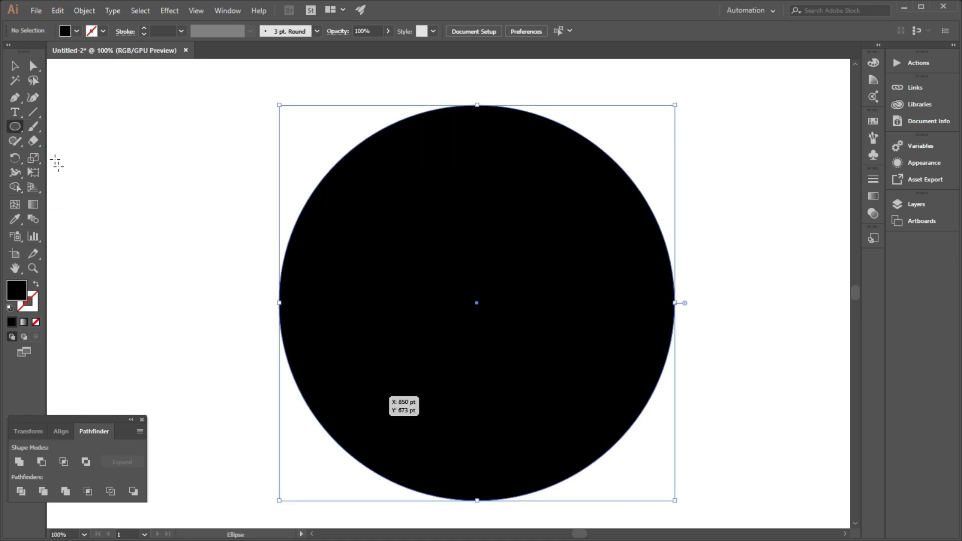
key(v)
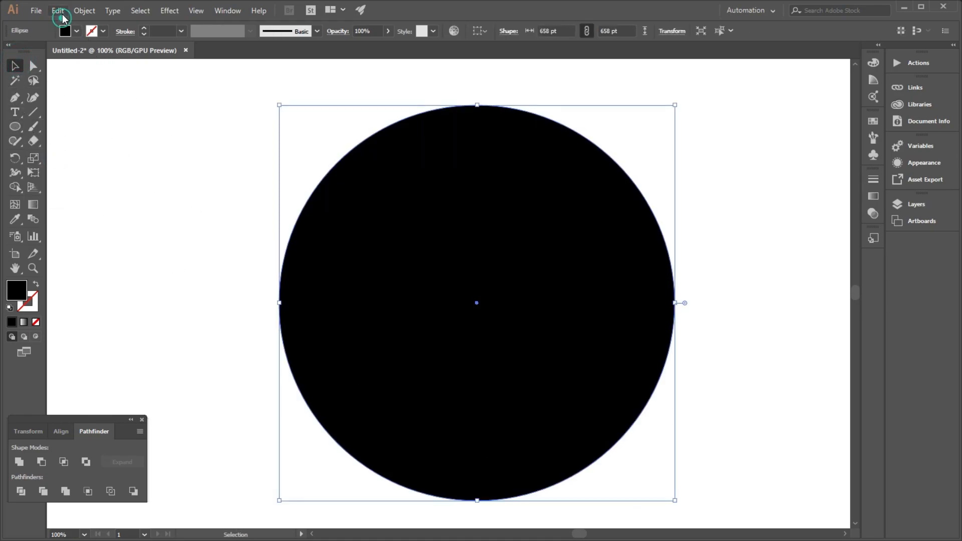
Copy the black circle, paste it in front and move the duplicate to the right beside the original
click(62, 18)
click(76, 71)
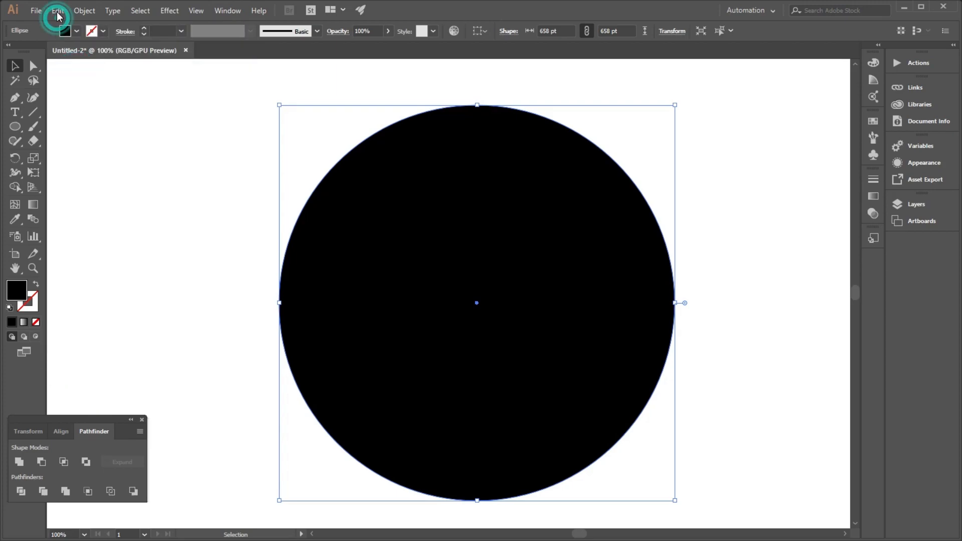
click(58, 17)
click(76, 95)
click(112, 151)
scroll(344, 228, down, 2)
scroll(344, 224, down, 1)
drag(371, 248, 528, 247)
click(303, 181)
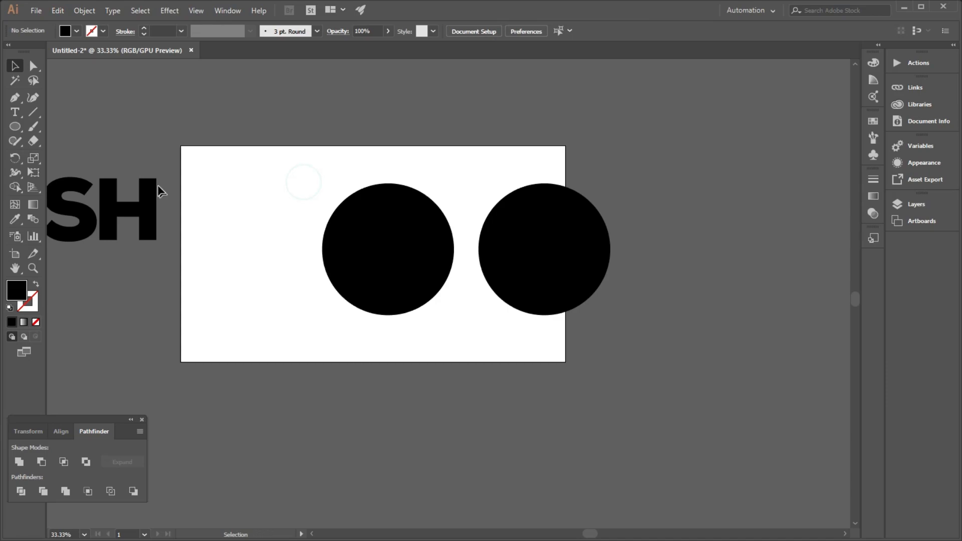
Draw a larger circle of about 920 pt over the artboard's left part and swap its fill and stroke
scroll(159, 190, up, 1)
click(14, 127)
drag(304, 253, 382, 389)
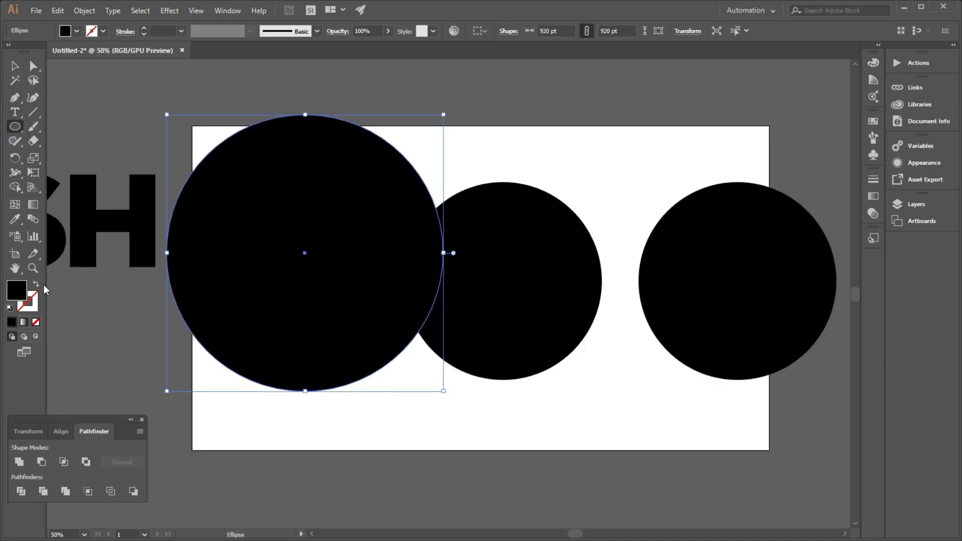
click(36, 284)
click(15, 66)
Align the outlined circle and the nearer black circle to each other's horizontal and vertical centres
drag(330, 241, 436, 322)
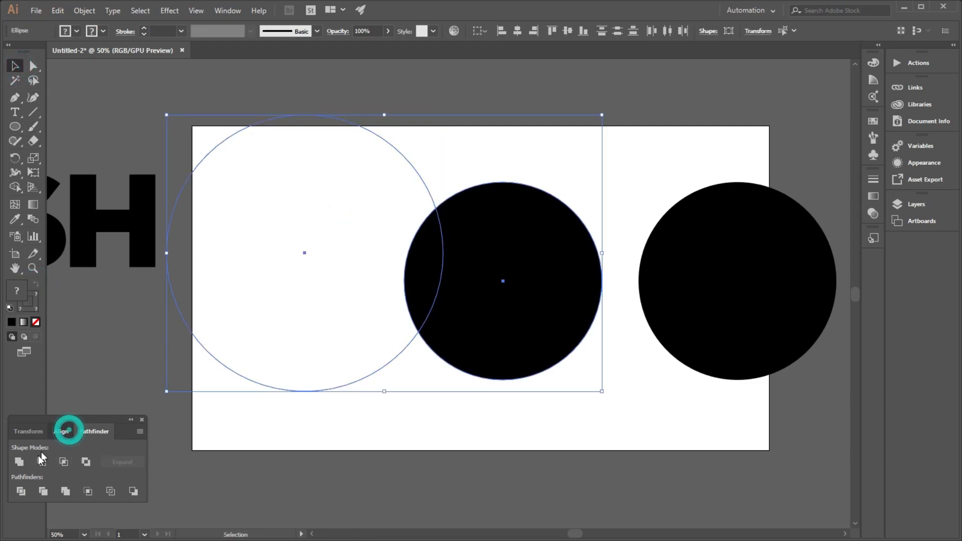
click(60, 431)
click(40, 461)
click(114, 462)
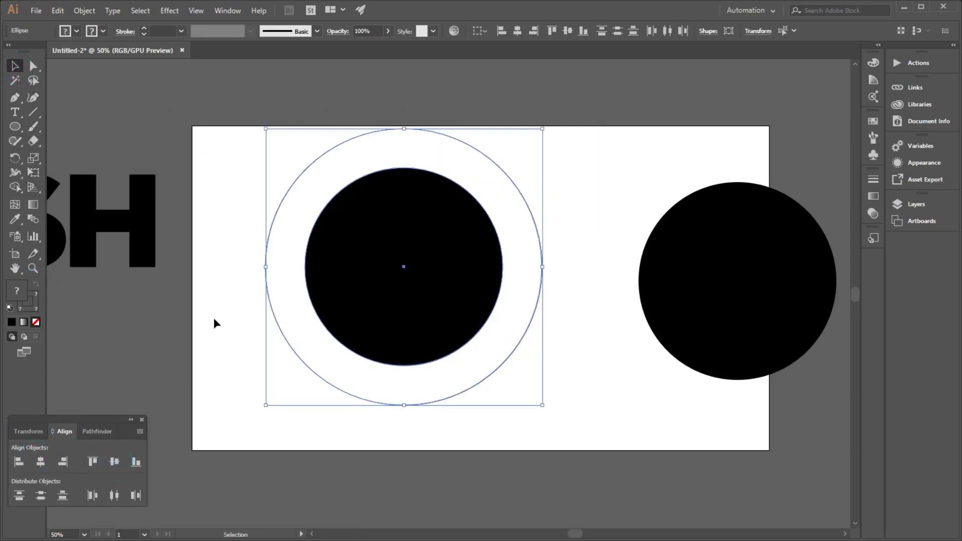
click(239, 160)
Scale the outlined circle down proportionally from its centre until it sits just outside the black circle
scroll(240, 157, up, 1)
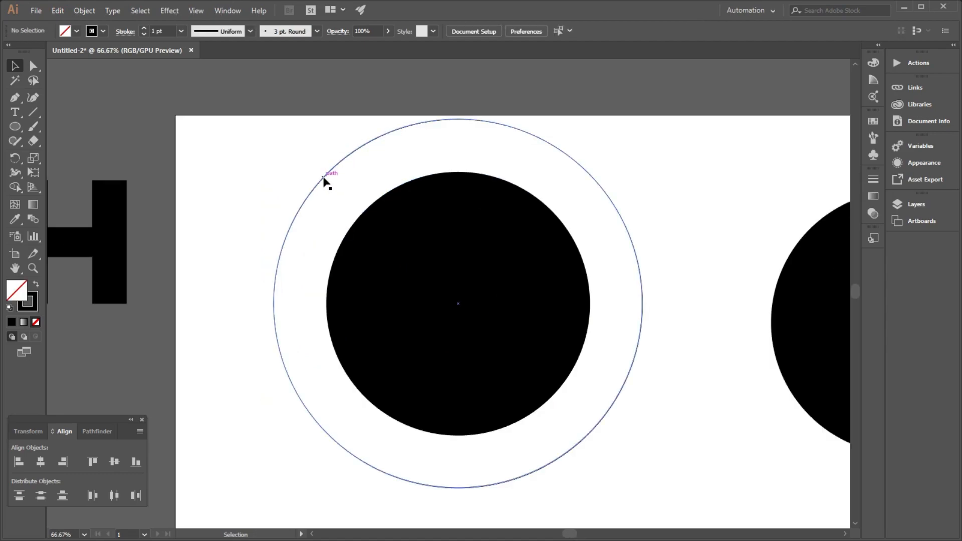
click(324, 179)
drag(645, 121, 624, 162)
click(645, 207)
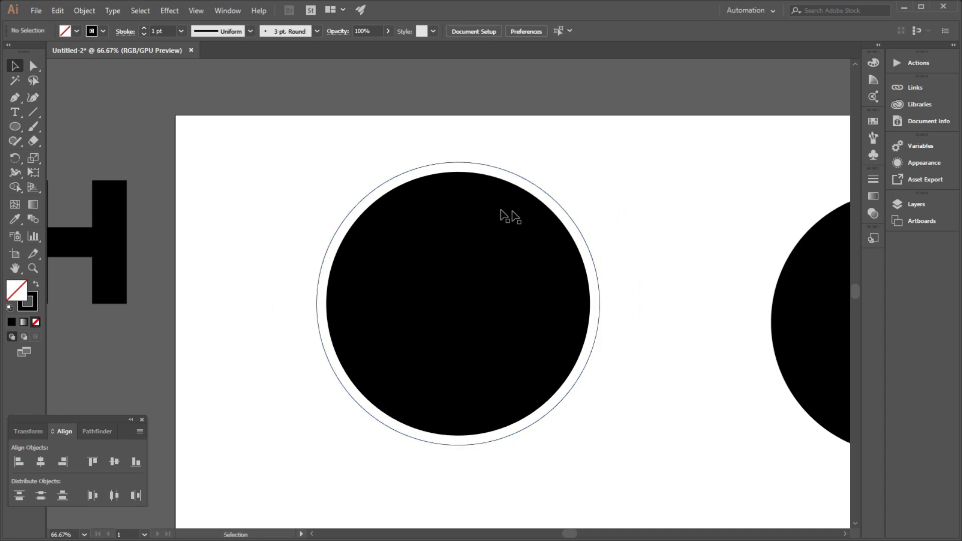
scroll(369, 202, up, 2)
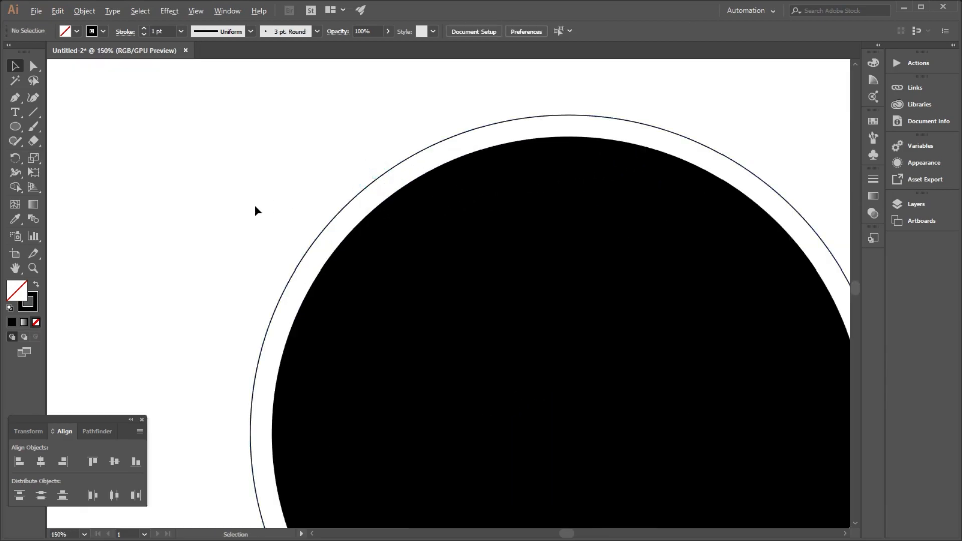
scroll(332, 206, down, 2)
click(430, 294)
click(595, 162)
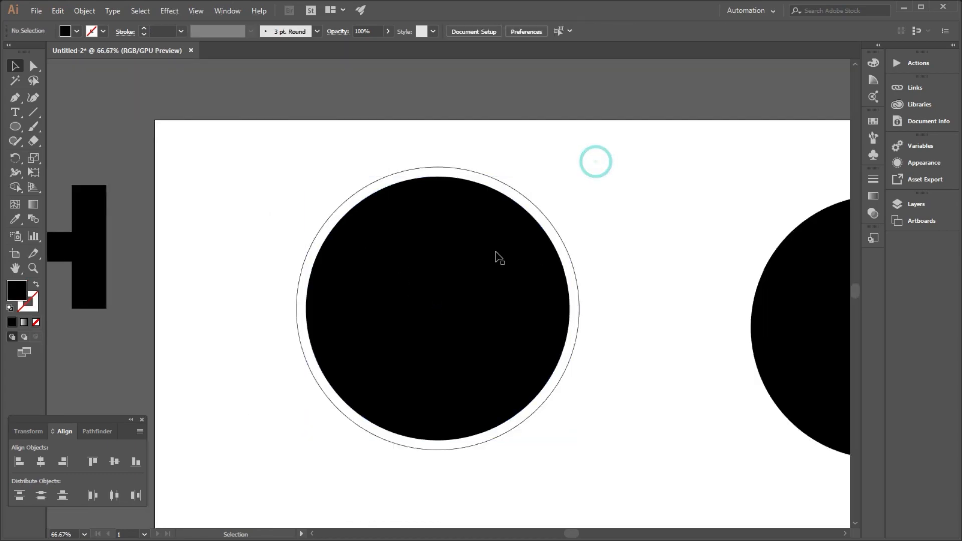
Move the spare black circle onto the other two circles and align all three by their horizontal and vertical centres
scroll(660, 290, down, 1)
drag(786, 299, 355, 282)
drag(653, 326, 254, 310)
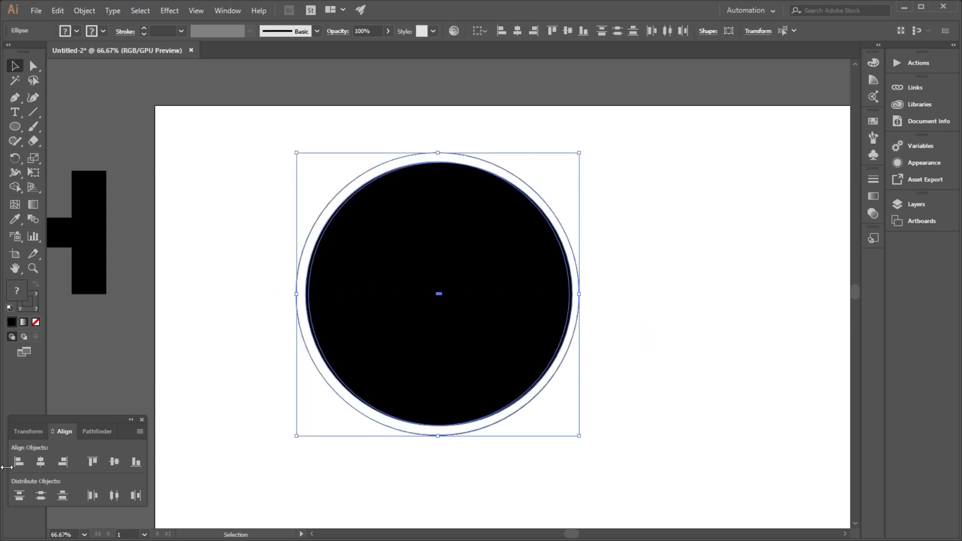
click(41, 461)
click(114, 462)
click(191, 336)
Scale the top black circle proportionally down to about 613 pt, keeping its left edge in place
click(339, 266)
key(ctrl+1)
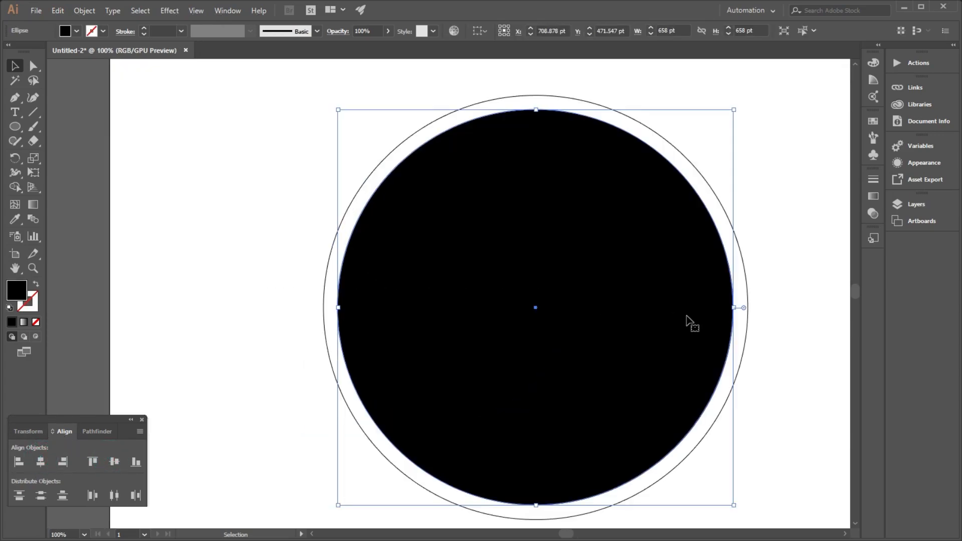
drag(734, 309, 708, 309)
click(788, 235)
Nudge the smaller black circle left so it slightly overhangs the larger black circle's left edge
click(632, 285)
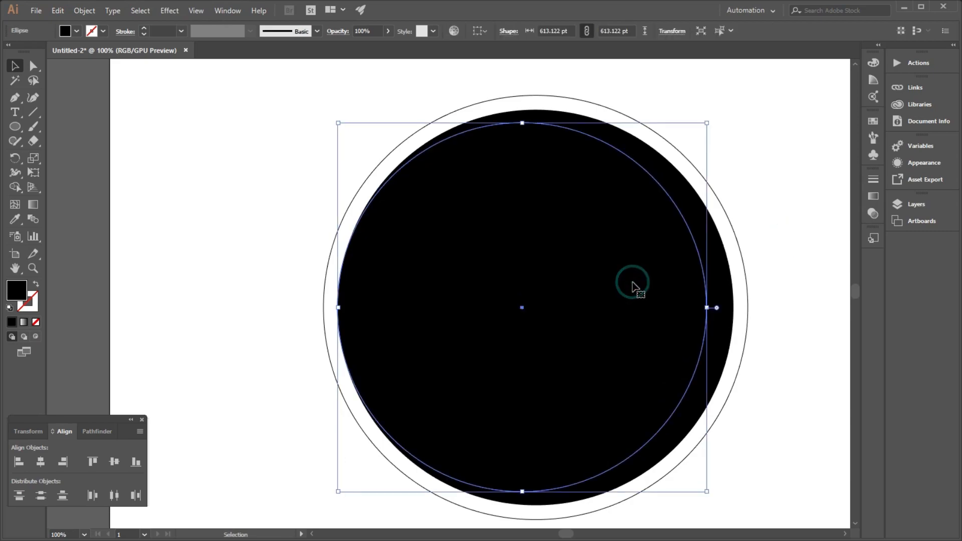
key(Left)
key(Left)
key(Left)
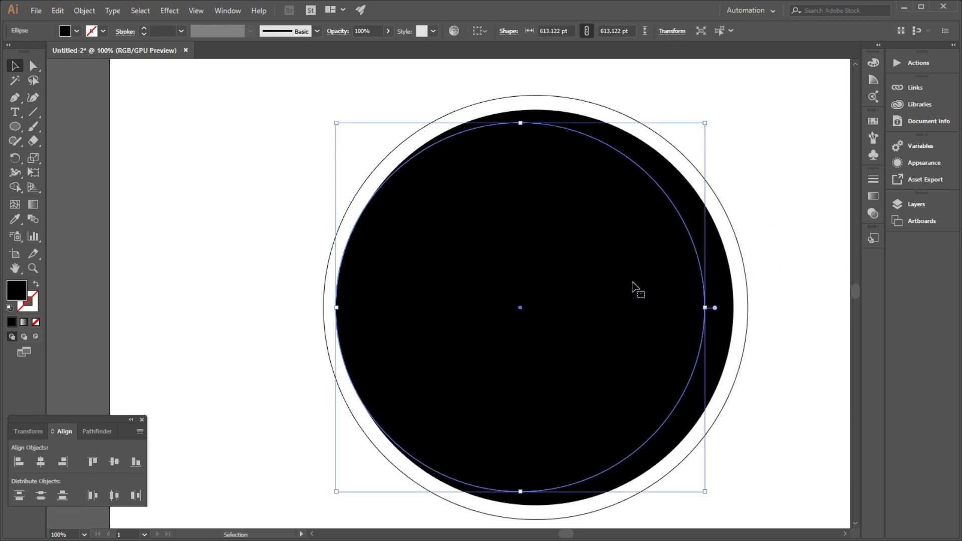
click(241, 246)
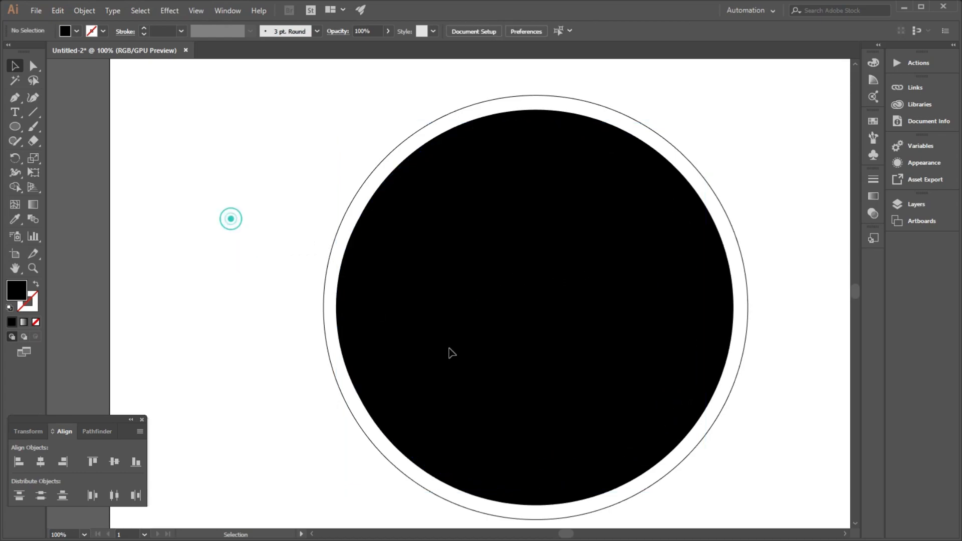
drag(230, 217, 479, 371)
click(227, 314)
scroll(341, 311, up, 1)
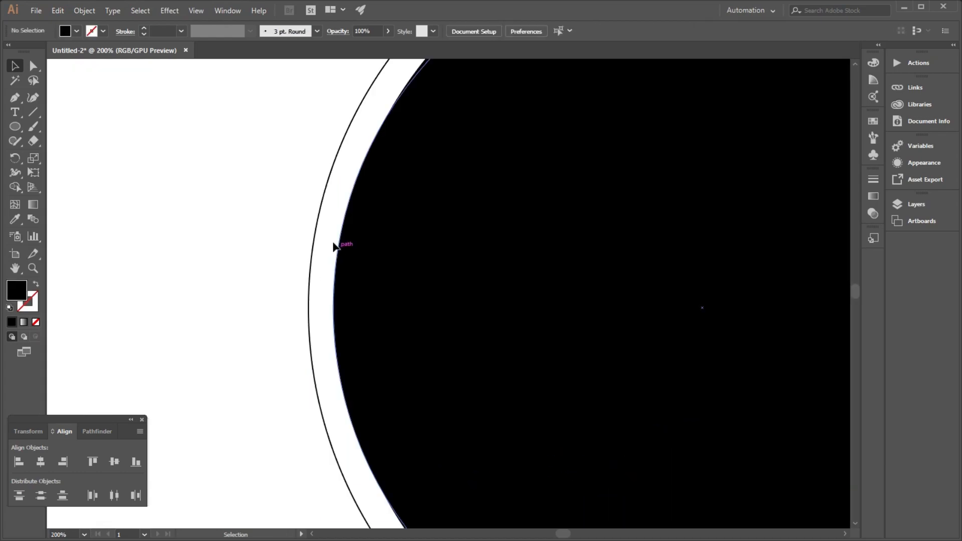
scroll(284, 246, down, 1)
click(389, 269)
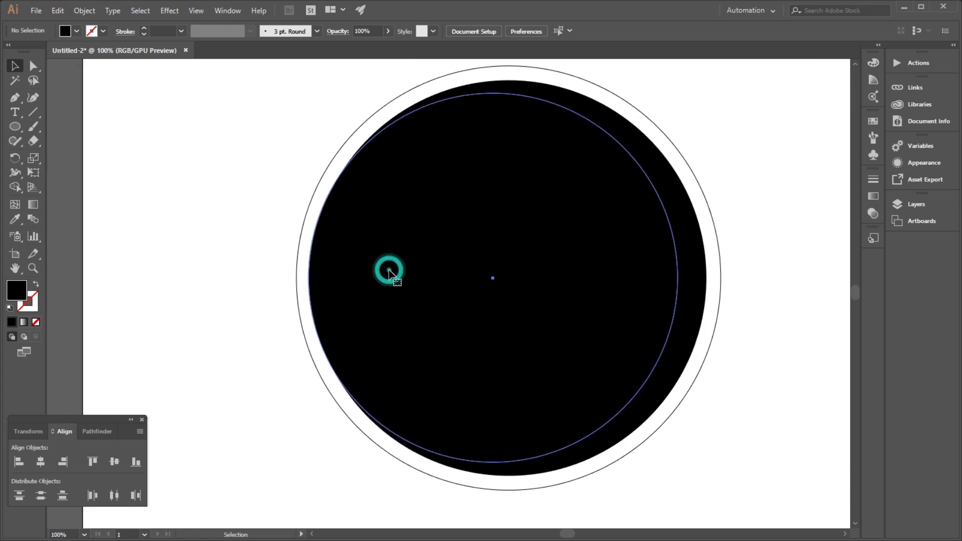
click(234, 233)
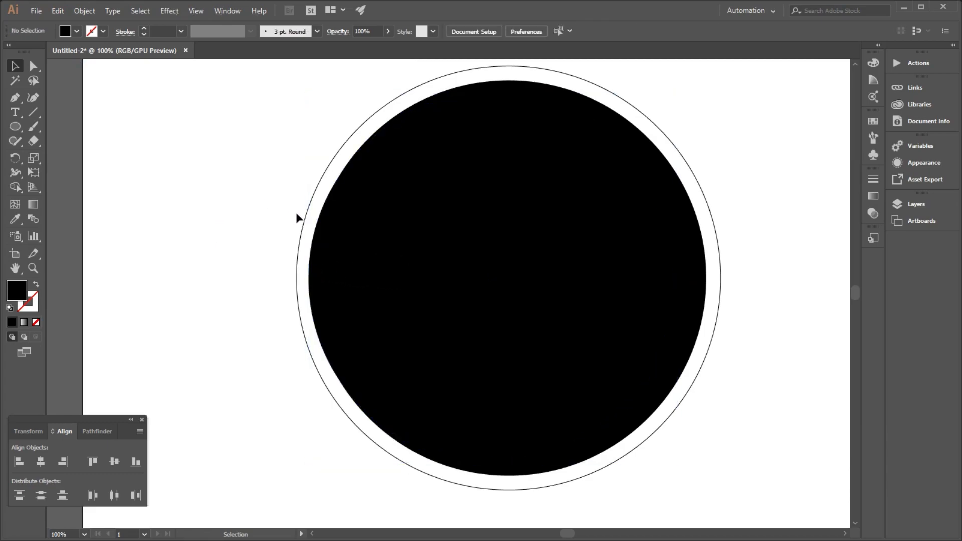
Divide the two overlapping black circles with Pathfinder and ungroup the resulting pieces
drag(311, 216, 381, 296)
click(85, 432)
click(26, 490)
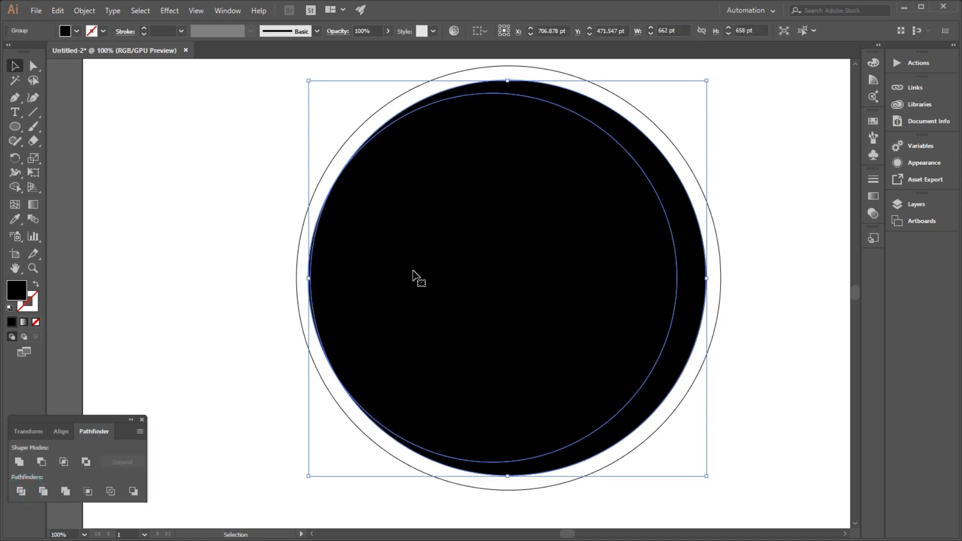
right_click(413, 274)
click(423, 358)
click(747, 359)
Delete the large inner piece and the thin left sliver, leaving only the black crescent
click(523, 305)
key(Delete)
click(313, 275)
key(Delete)
click(215, 242)
Scale the thin outlined circle around the crescent down from its centre to about 683 pt
key(ctrl+minus)
key(ctrl+minus)
scroll(310, 198, up, 2)
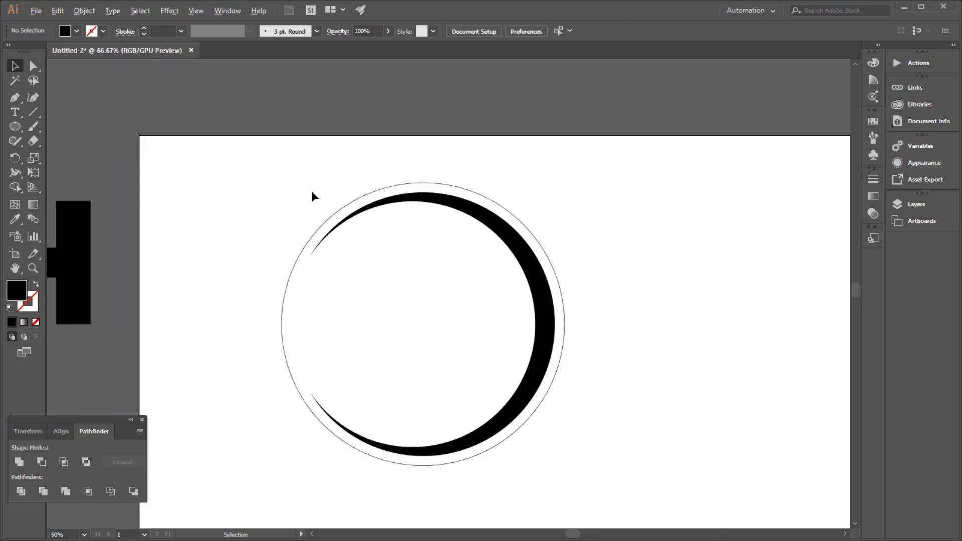
click(361, 215)
drag(692, 179, 689, 185)
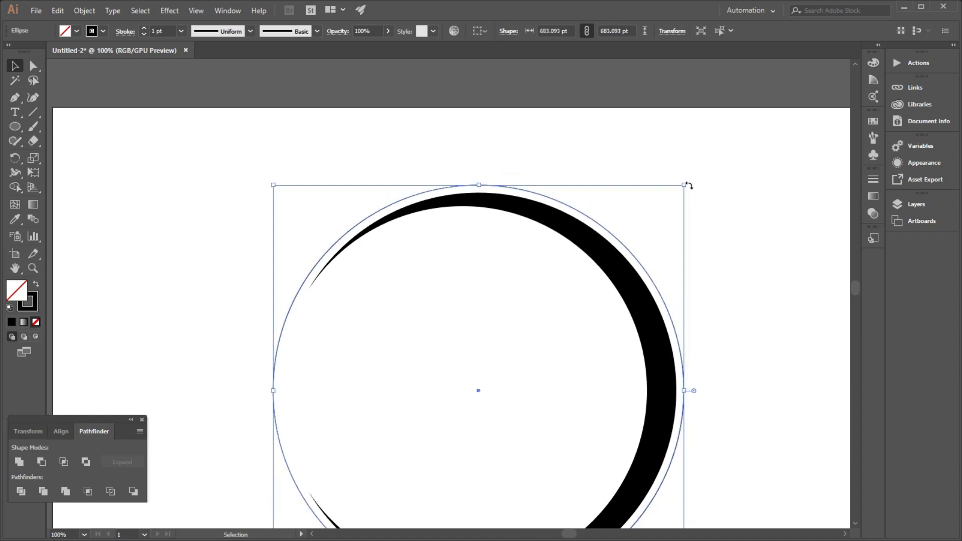
Set the outlined circle's stroke weight to 12 pt
scroll(161, 28, up, 8)
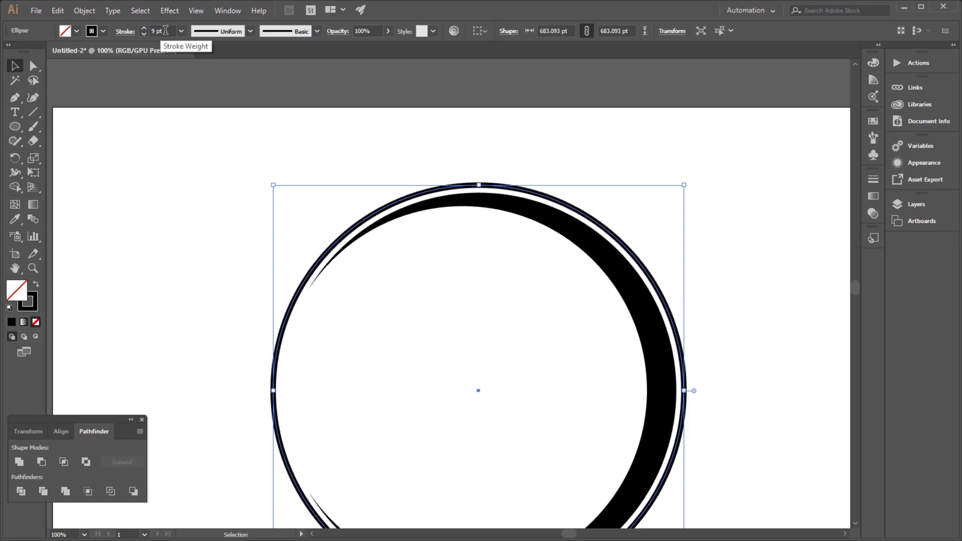
scroll(167, 32, up, 3)
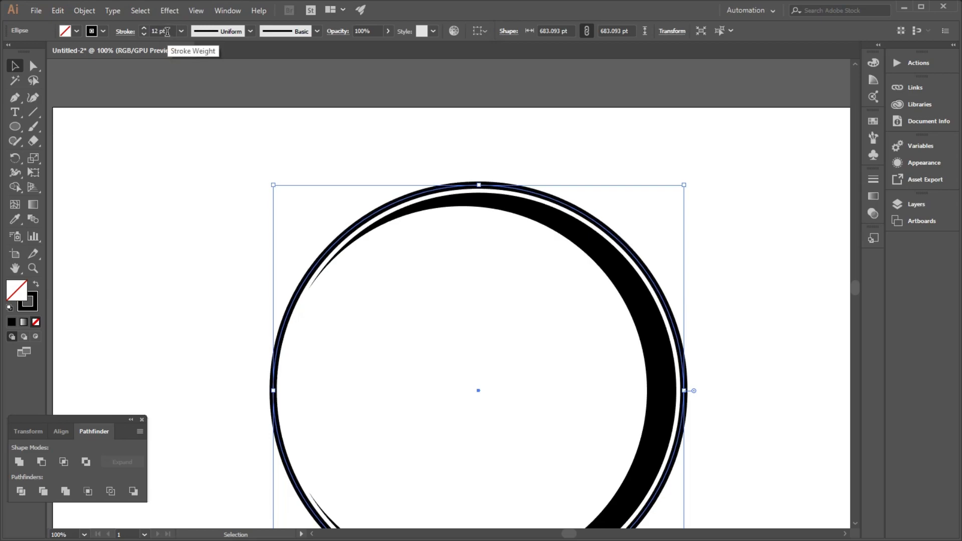
click(212, 202)
Add two anchor points to the outlined circle, one on its upper-left arc and one beside the crescent's lower tip
scroll(220, 197, down, 2)
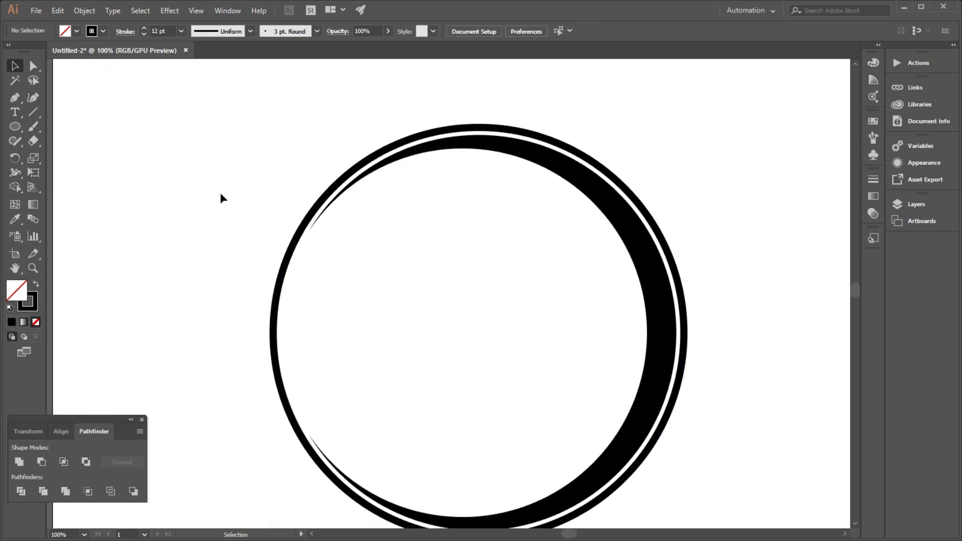
click(300, 226)
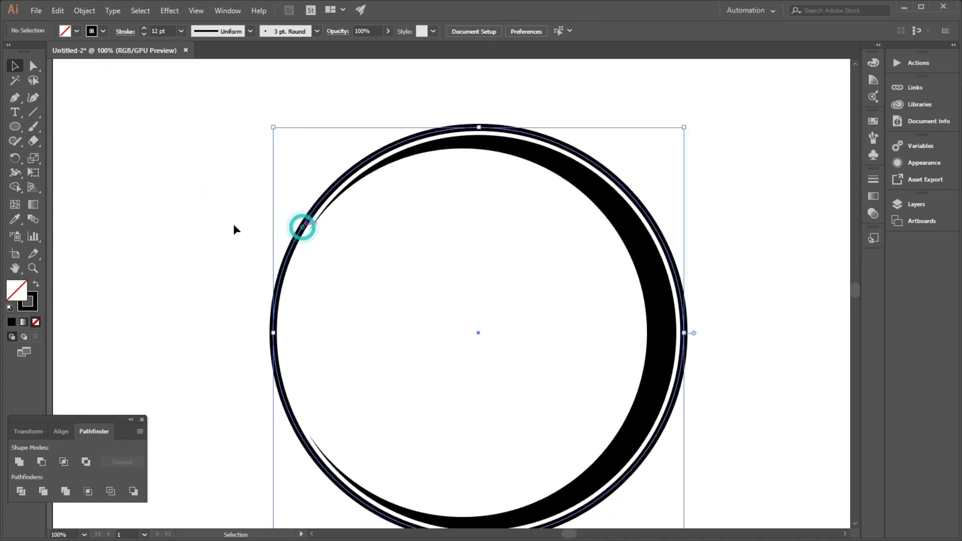
click(16, 99)
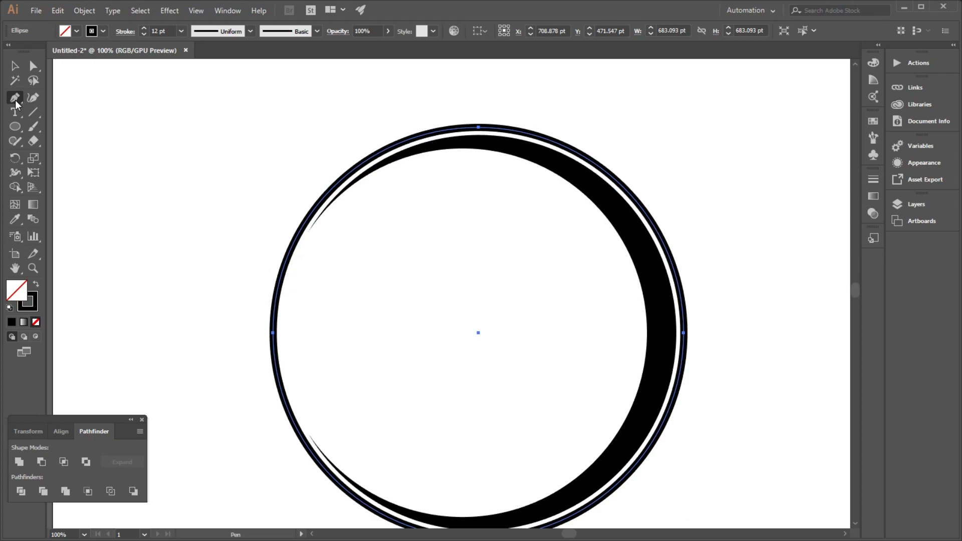
click(16, 100)
click(65, 112)
click(385, 150)
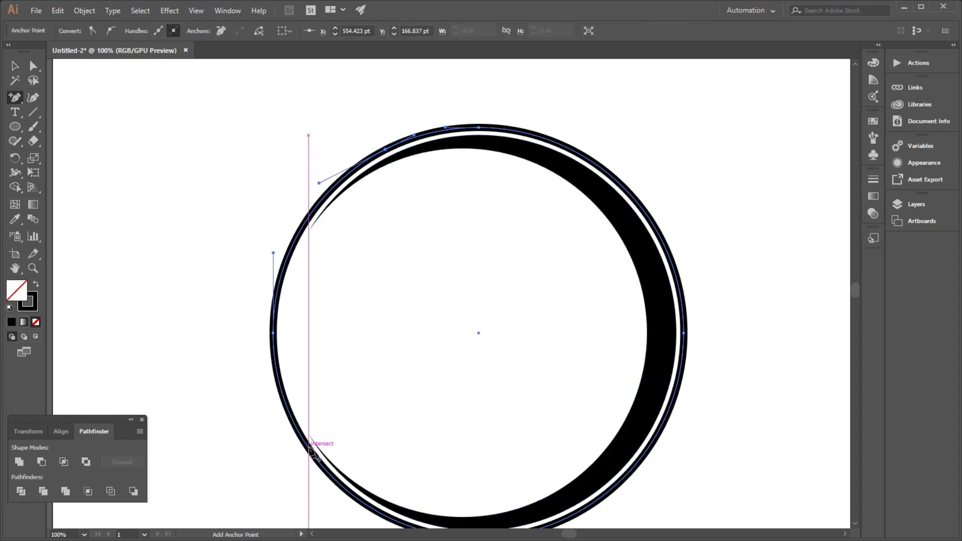
click(306, 443)
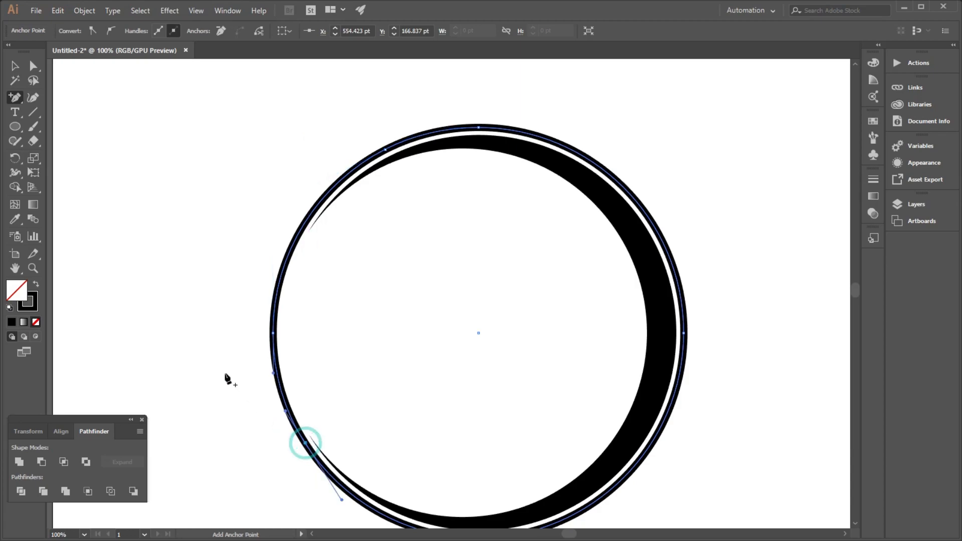
Delete the outlined circle's leftmost anchor point and give the remaining arc the width profile that tapers at both ends
click(33, 66)
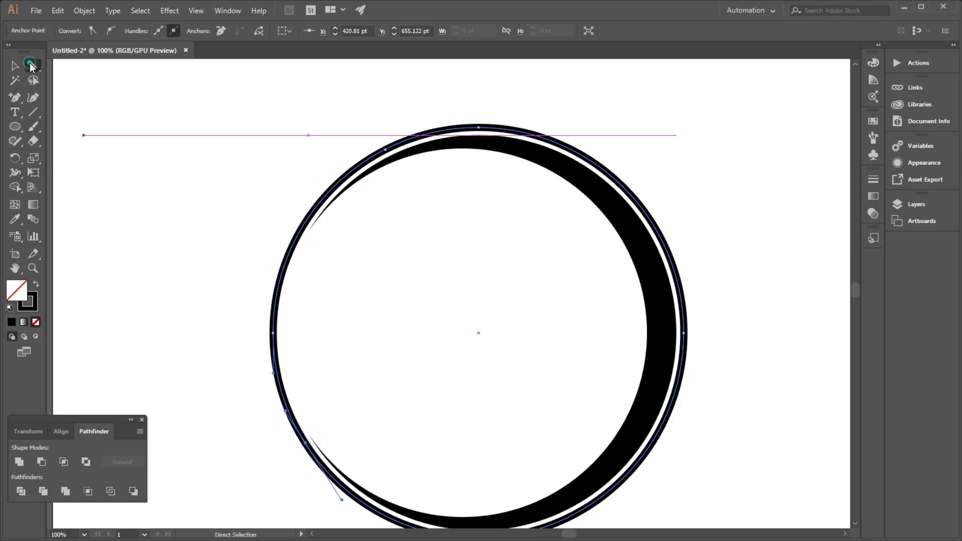
click(274, 334)
key(Delete)
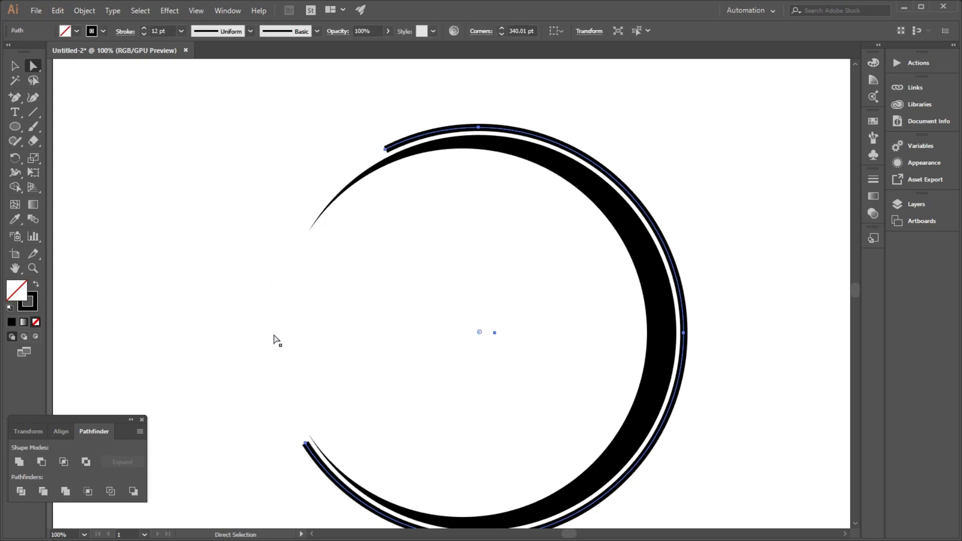
click(250, 31)
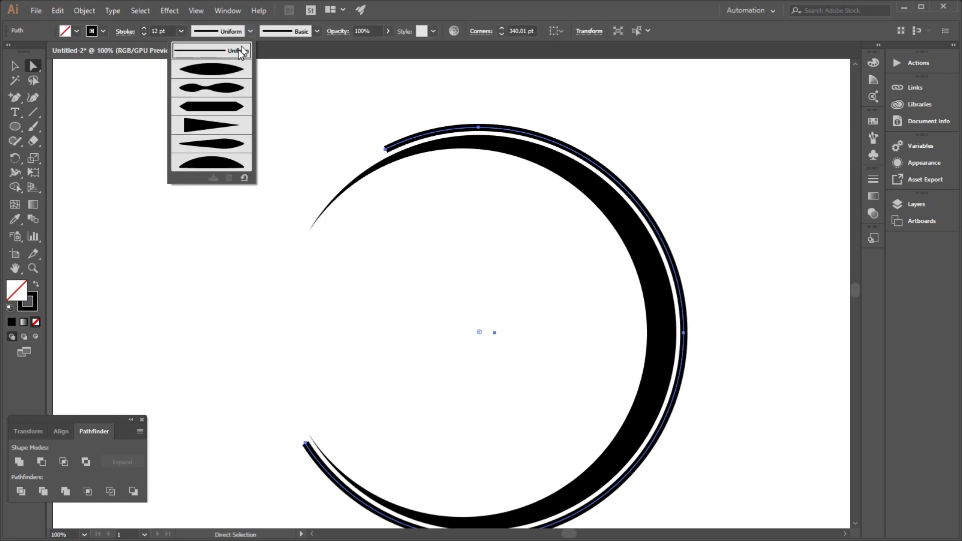
click(232, 63)
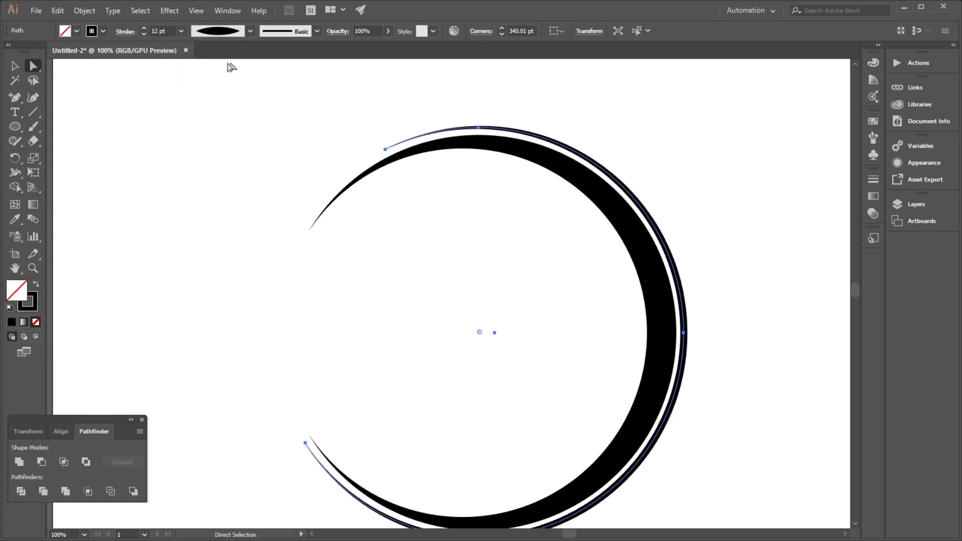
Expand the appearance of the tapered outer arc so its stroke becomes a filled shape
click(16, 64)
click(116, 155)
scroll(288, 213, down, 2)
click(246, 182)
drag(245, 181, 482, 406)
click(548, 344)
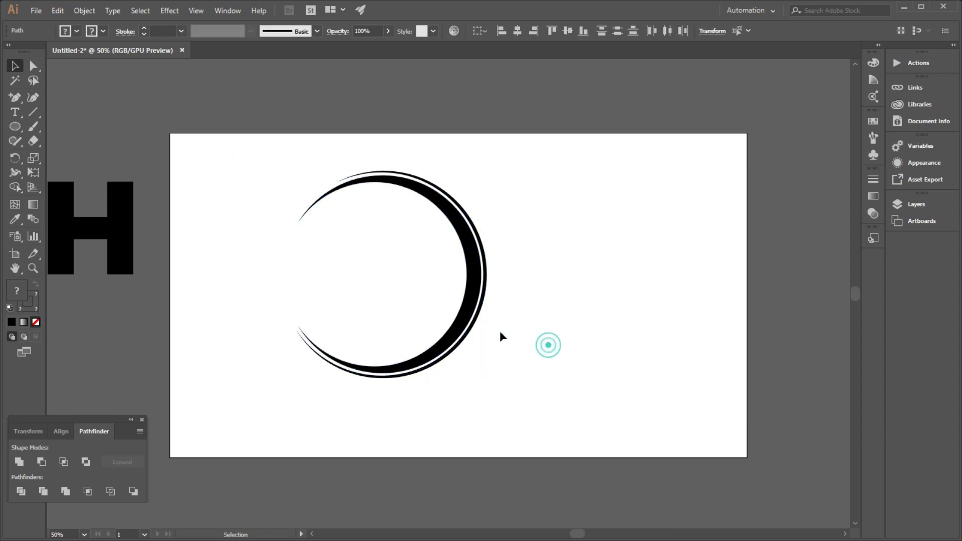
scroll(476, 215, up, 2)
click(490, 281)
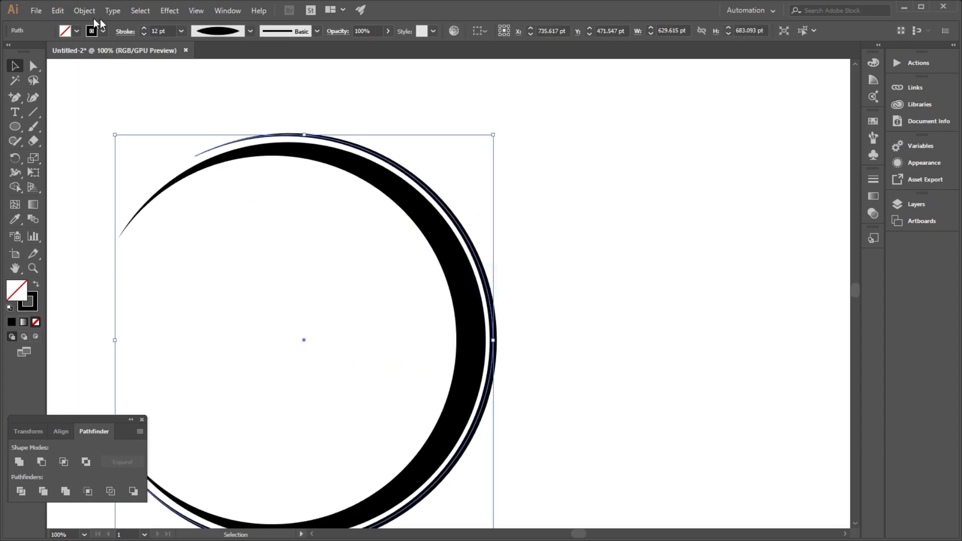
click(77, 13)
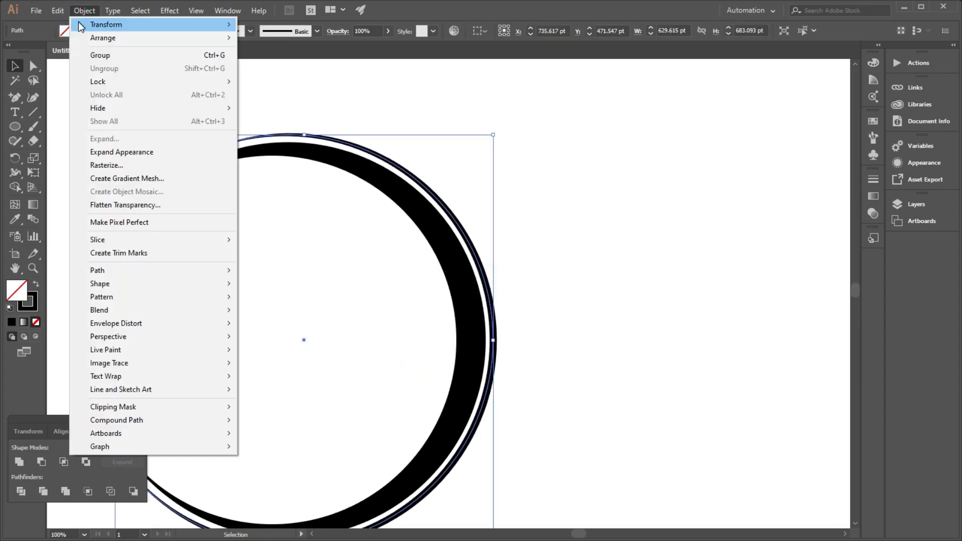
click(126, 151)
click(550, 322)
Group the crescent and the expanded outer arc into one ring
drag(528, 332, 374, 322)
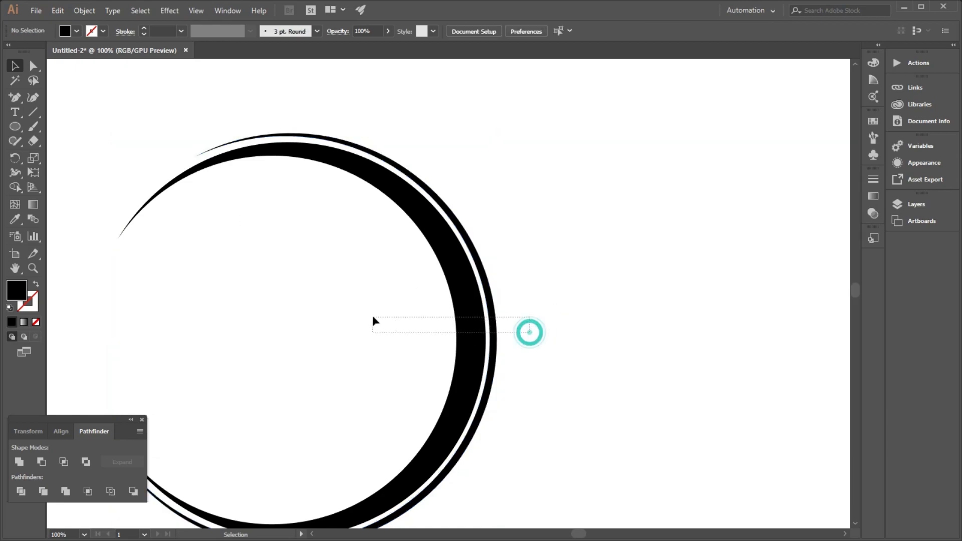
right_click(458, 267)
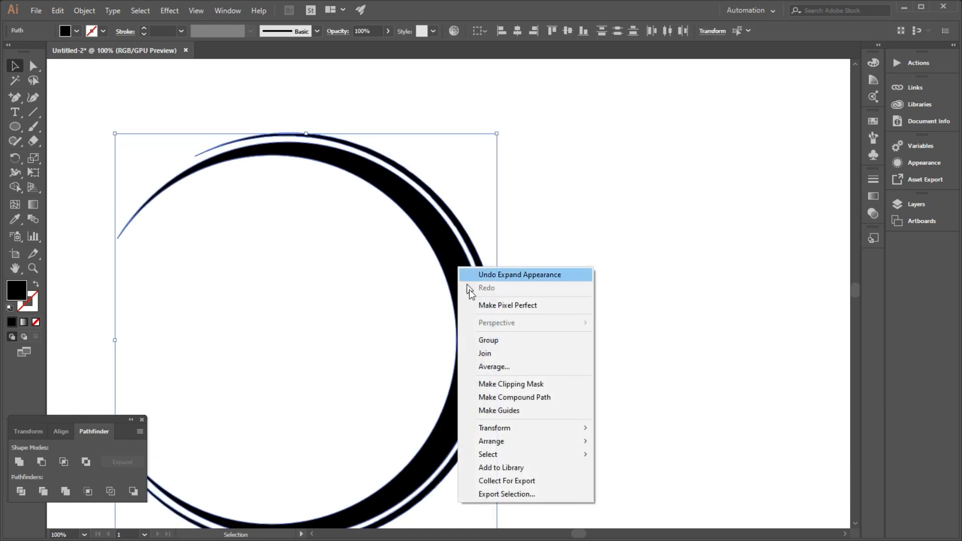
click(483, 339)
click(564, 329)
Move the SH letters onto the artboard inside the ring, with the S crossing its open side, and adjust the ring's position around them
key(ctrl+minus)
key(ctrl+minus)
drag(404, 322, 534, 335)
drag(59, 262, 491, 356)
click(457, 346)
key(ctrl+plus)
key(ctrl+plus)
drag(608, 271, 594, 281)
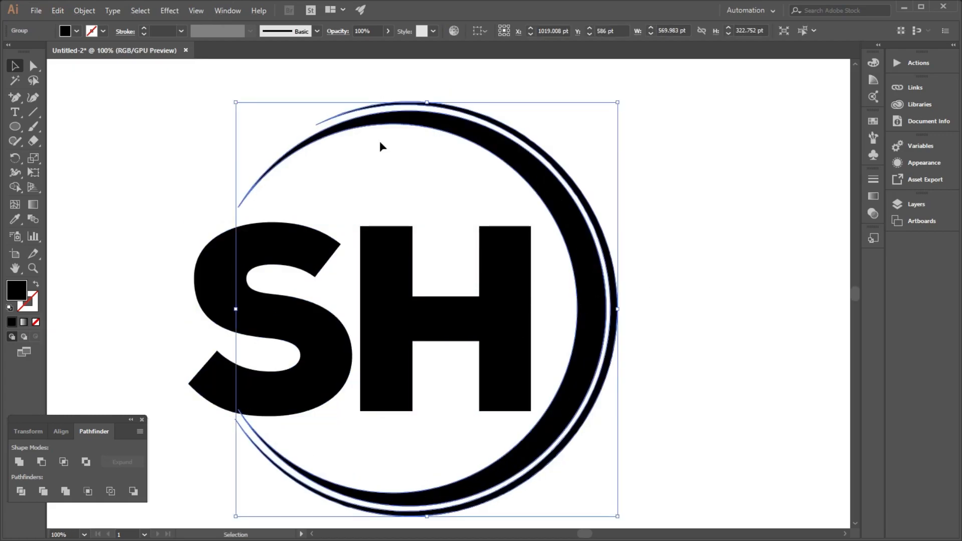
Shear the ring group by 33° along a 2° axis
right_click(584, 268)
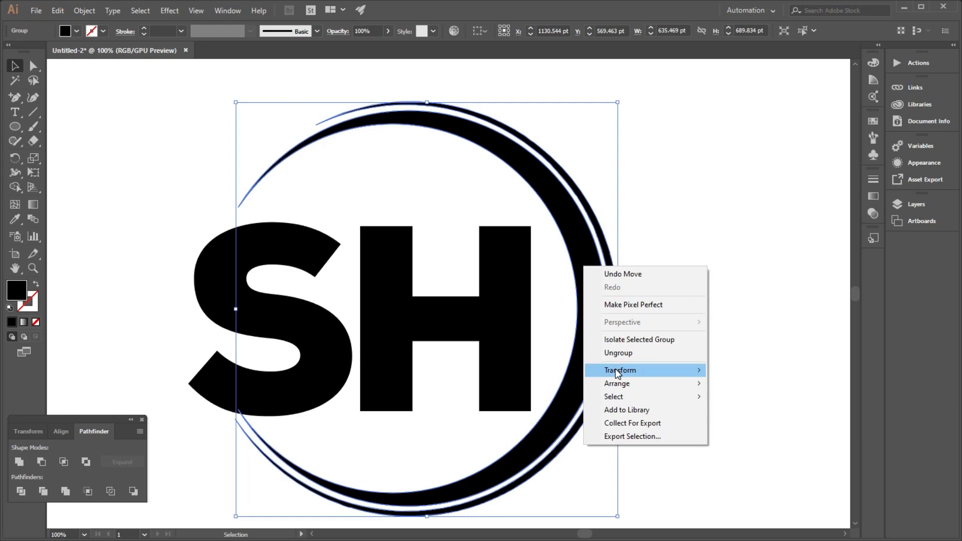
click(735, 440)
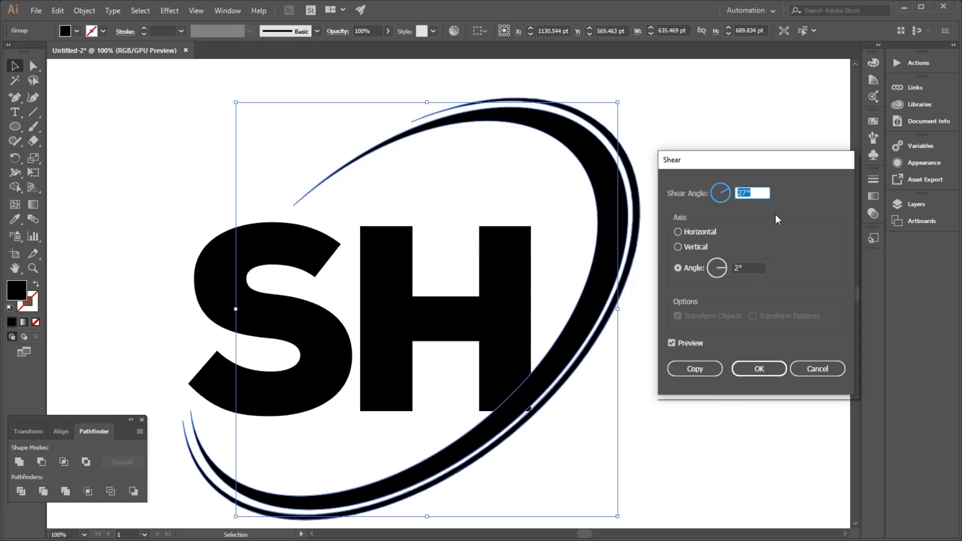
key(Up)
key(Up)
key(Up)
key(Up)
key(Up)
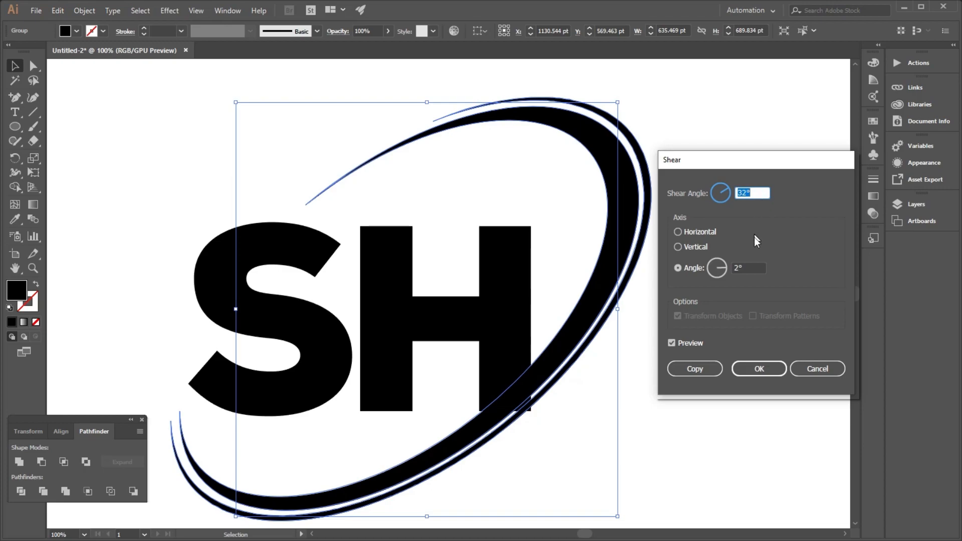
key(Up)
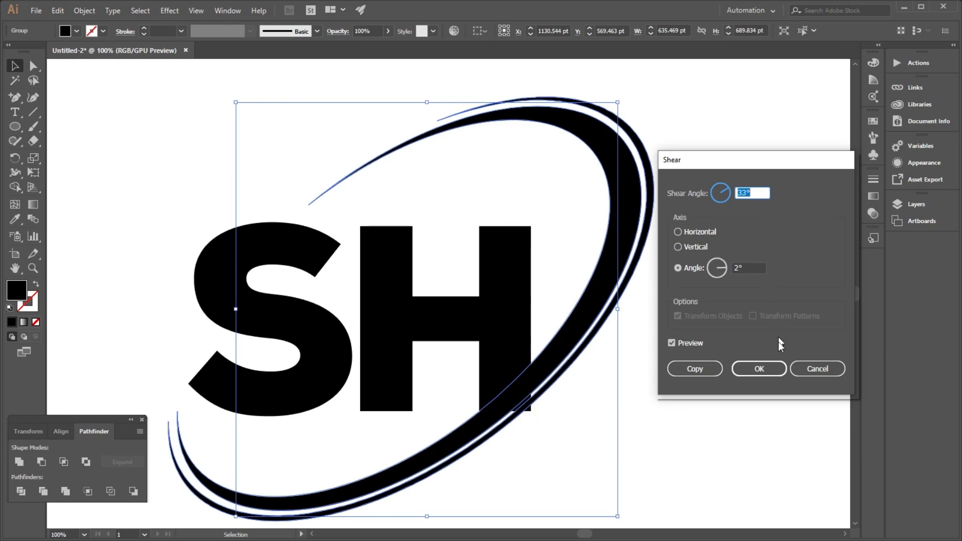
click(770, 373)
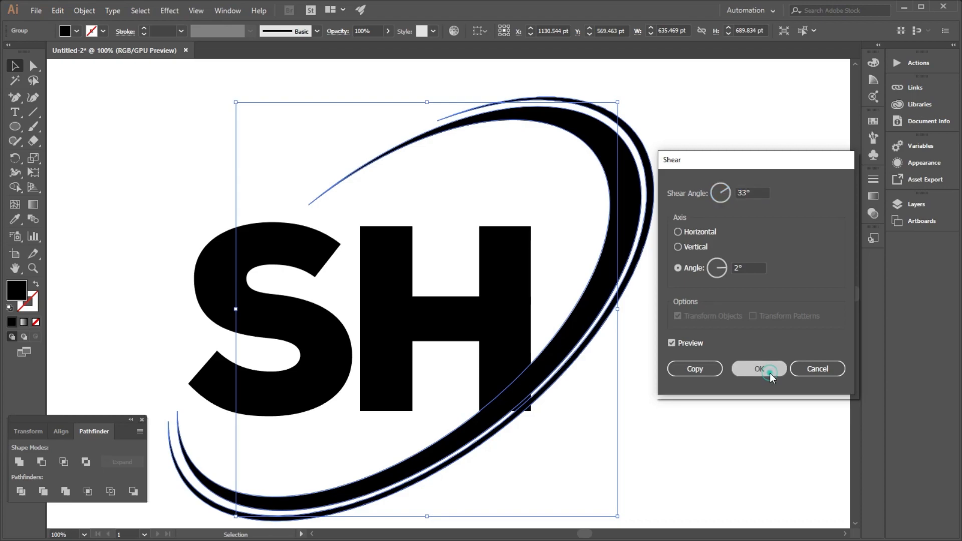
Move the SH letters right within the sheared ring so the H's right stem overlaps the band
drag(490, 335, 532, 345)
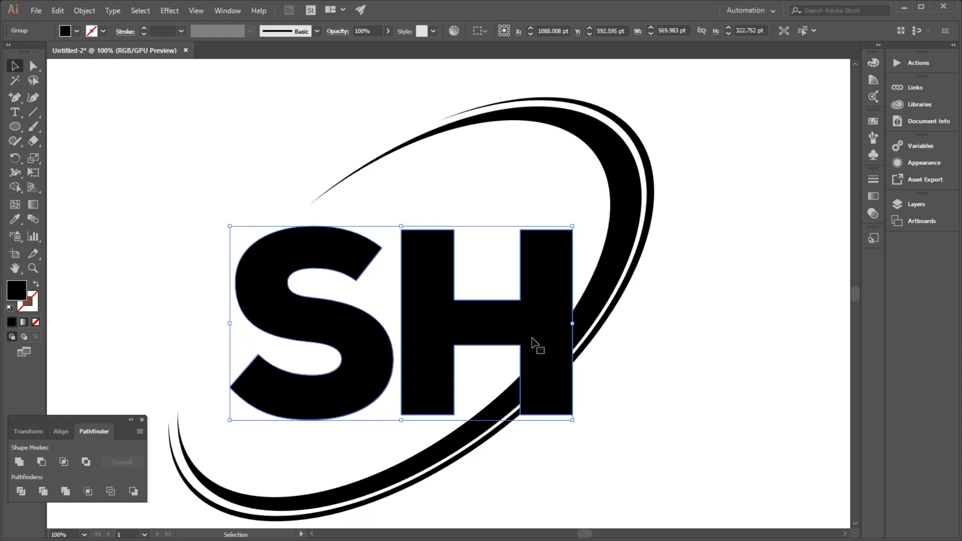
click(694, 413)
click(549, 333)
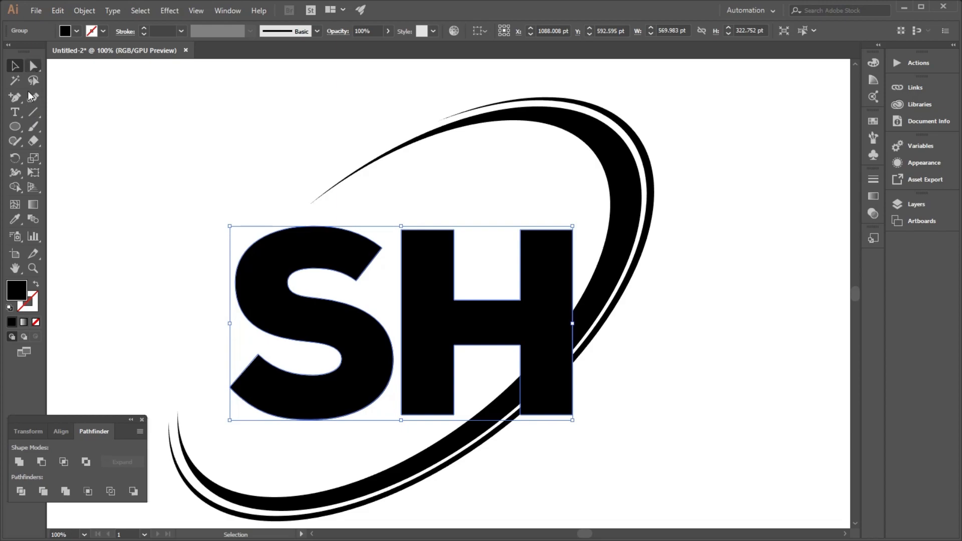
Draw a vertical line about 82 pt long where the H's left stem meets its crossbar
click(33, 113)
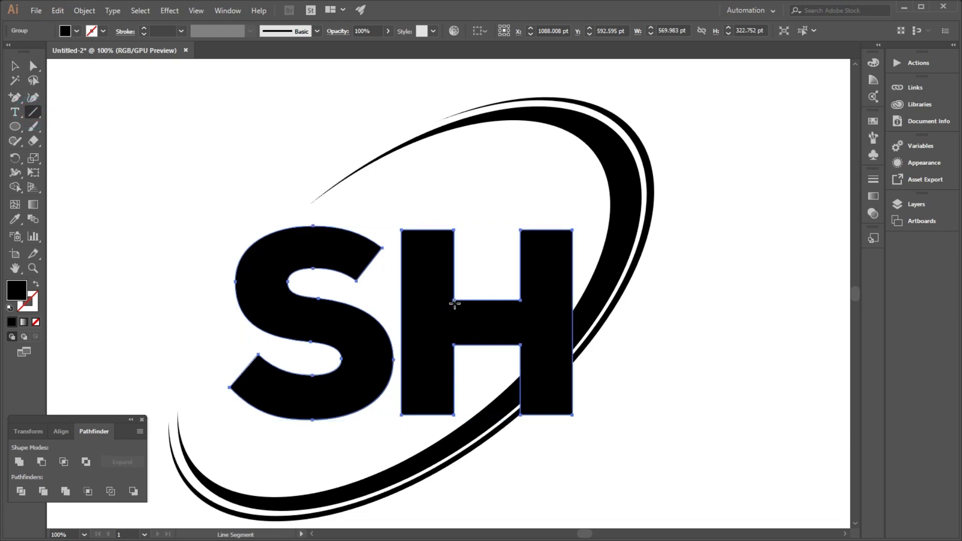
drag(454, 300, 455, 350)
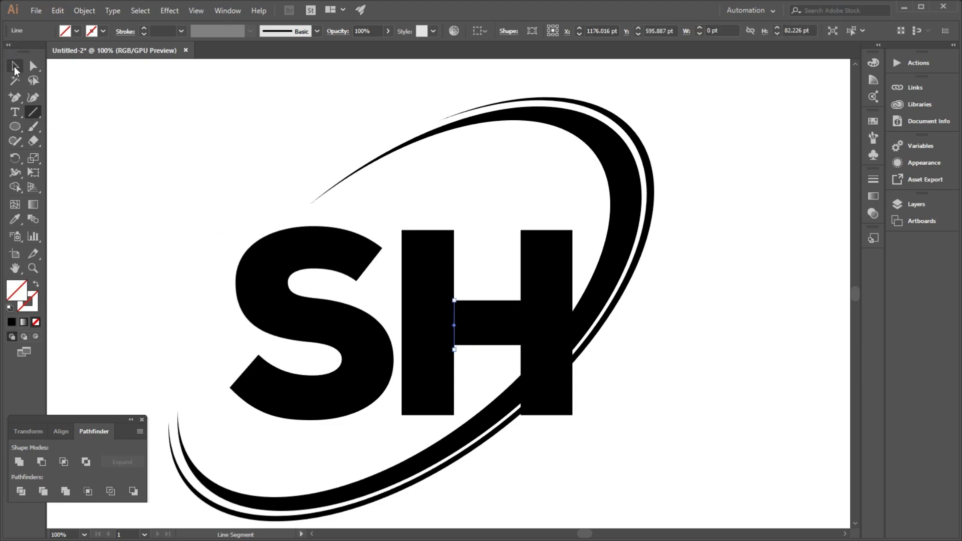
click(15, 67)
click(482, 285)
Divide the SH letters along the vertical line with Pathfinder and ungroup the resulting pieces
scroll(478, 361, up, 2)
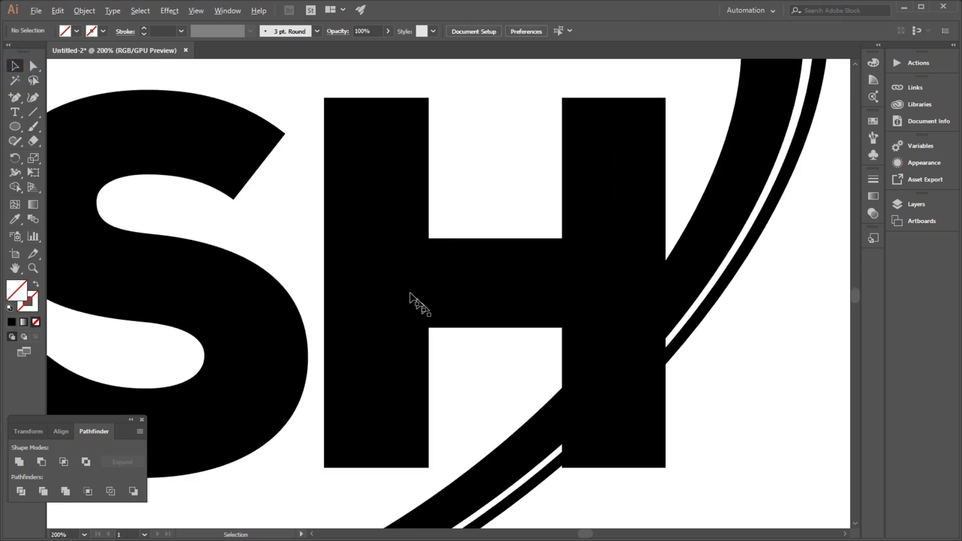
drag(294, 215, 480, 354)
click(35, 489)
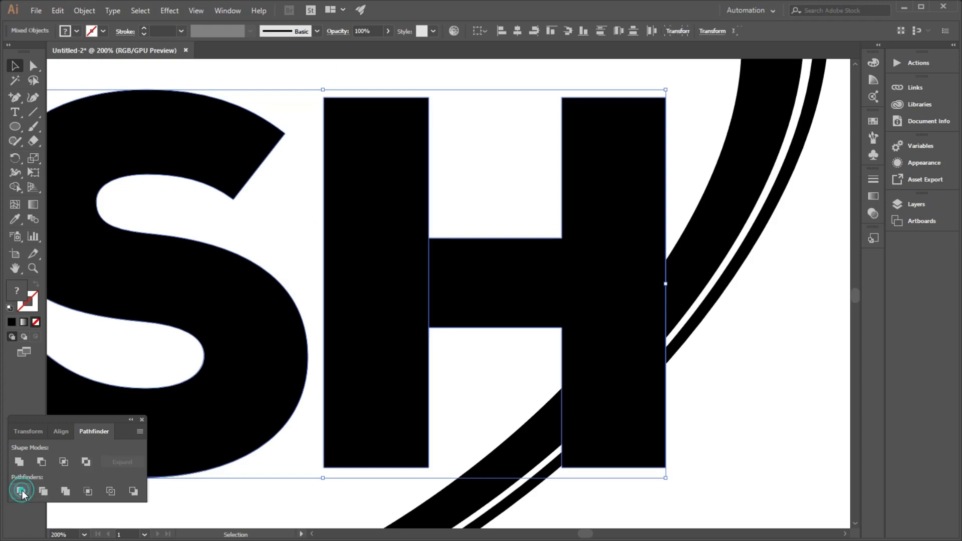
right_click(422, 302)
click(451, 384)
Move the H's separated left stem right over the crossbar to make the H narrower
click(485, 285)
click(484, 285)
drag(378, 275, 417, 286)
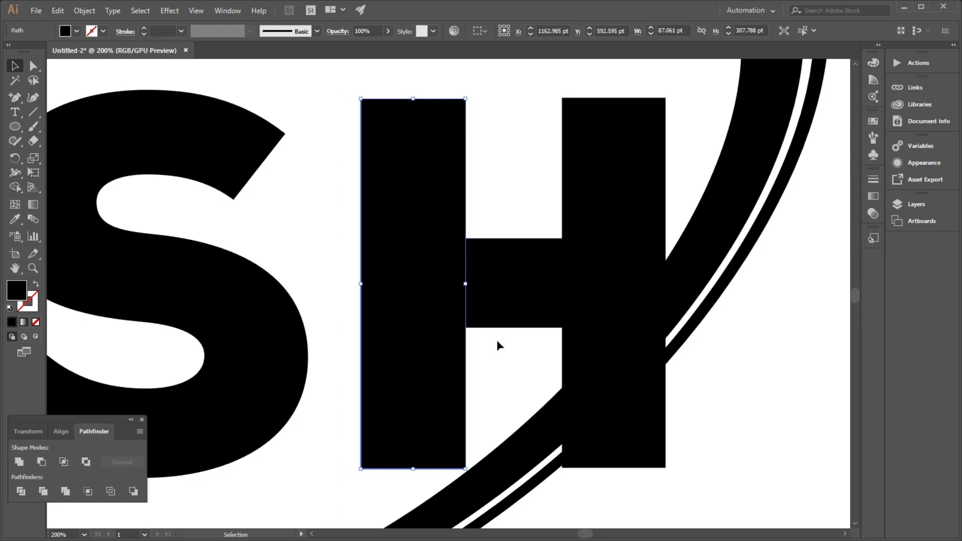
Move the S right towards the narrowed H and shift the ring slightly left around the letters
key(ctrl+0)
click(608, 439)
drag(420, 370, 434, 371)
click(503, 472)
mouse_move(507, 387)
mouse_down()
mouse_move(500, 380)
mouse_move(550, 384)
mouse_move(494, 385)
mouse_up()
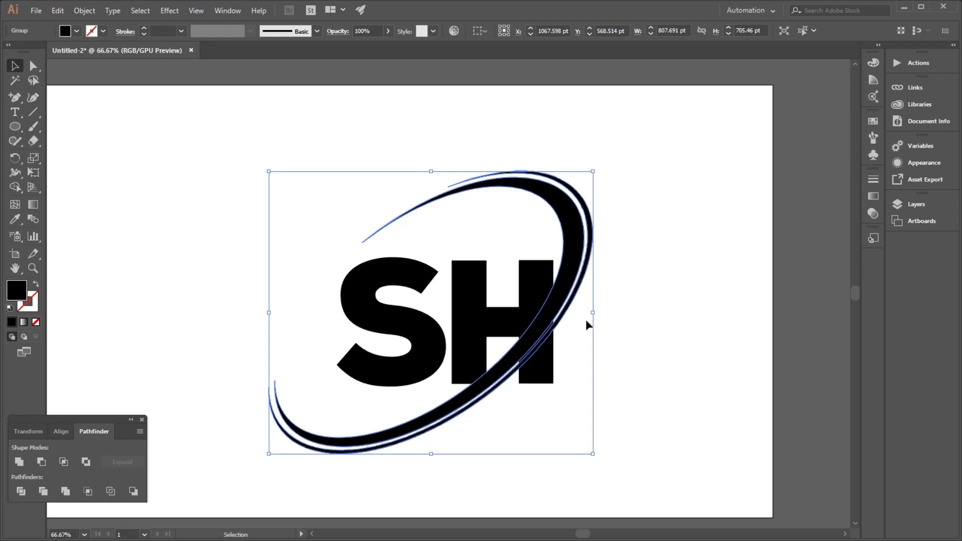
Nudge the H's left stem slightly further right over the crossbar to fine-tune the letter's width
scroll(475, 329, up, 2)
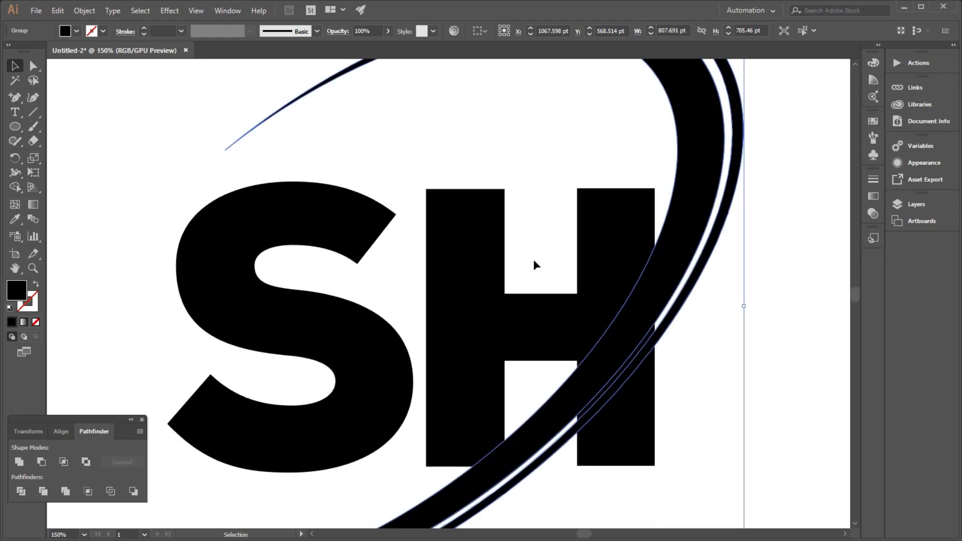
click(480, 292)
drag(480, 292, 485, 289)
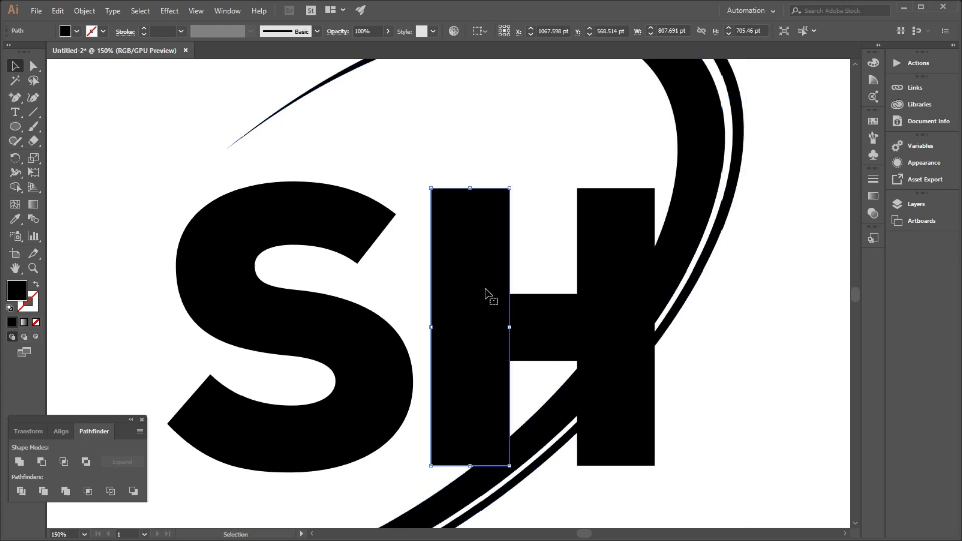
shift+click(624, 279)
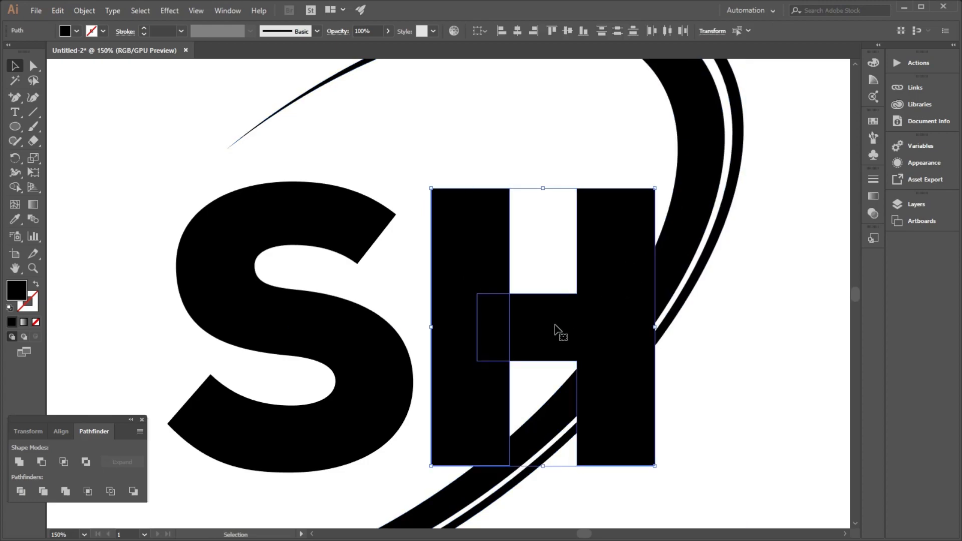
scroll(507, 304, up, 2)
click(555, 271)
drag(506, 275, 510, 273)
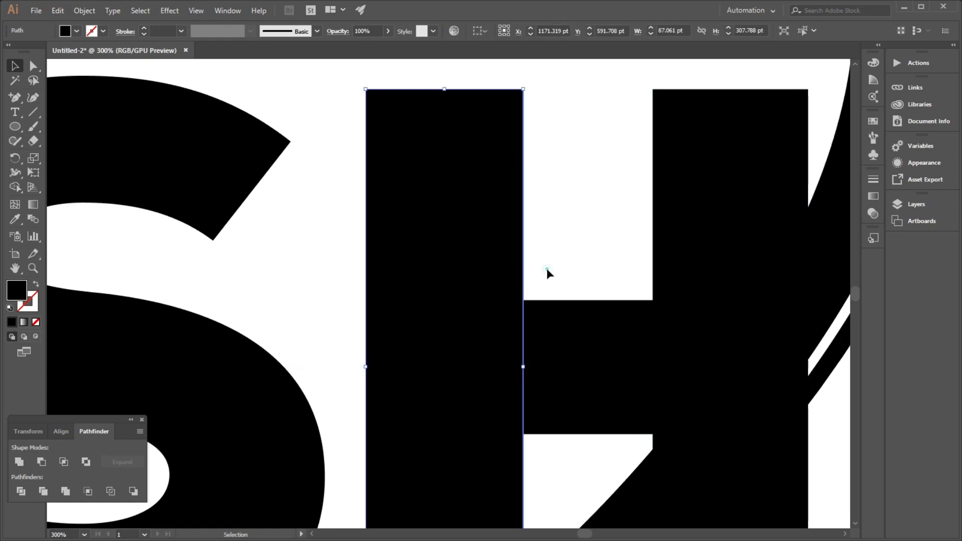
Merge the H's left stem with its crossbar and right stem into one shape using Shape Builder
scroll(548, 272, down, 2)
click(422, 271)
drag(429, 283, 541, 349)
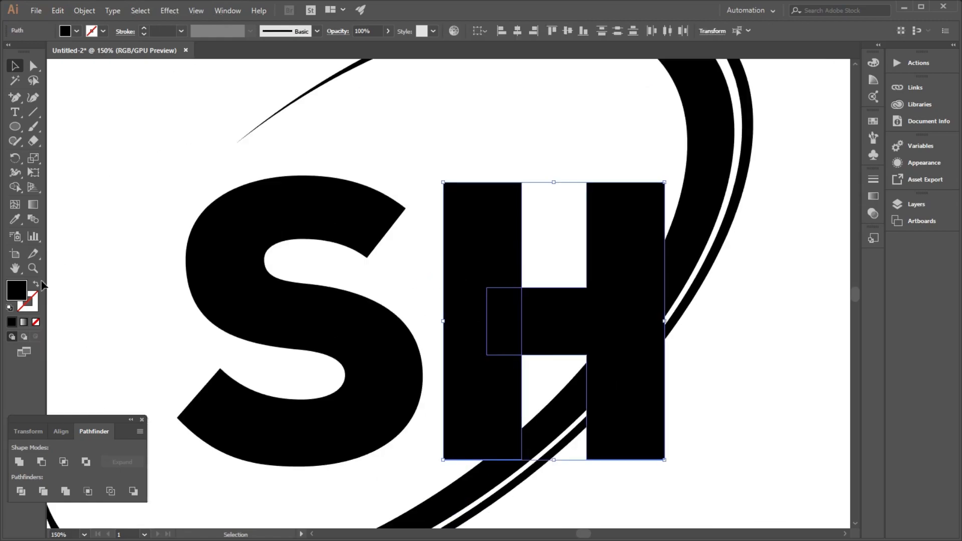
click(15, 188)
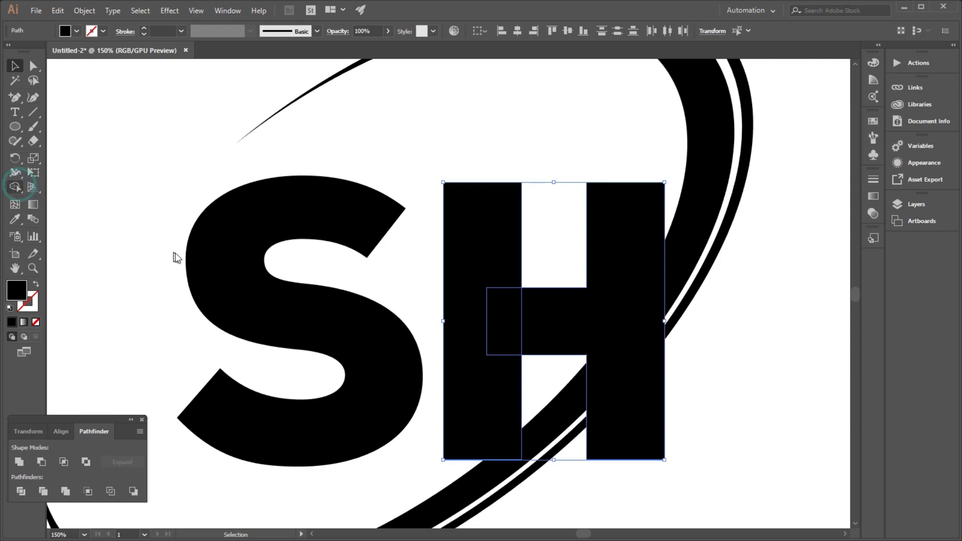
mouse_move(482, 262)
mouse_down()
mouse_move(500, 305)
mouse_move(531, 325)
mouse_up()
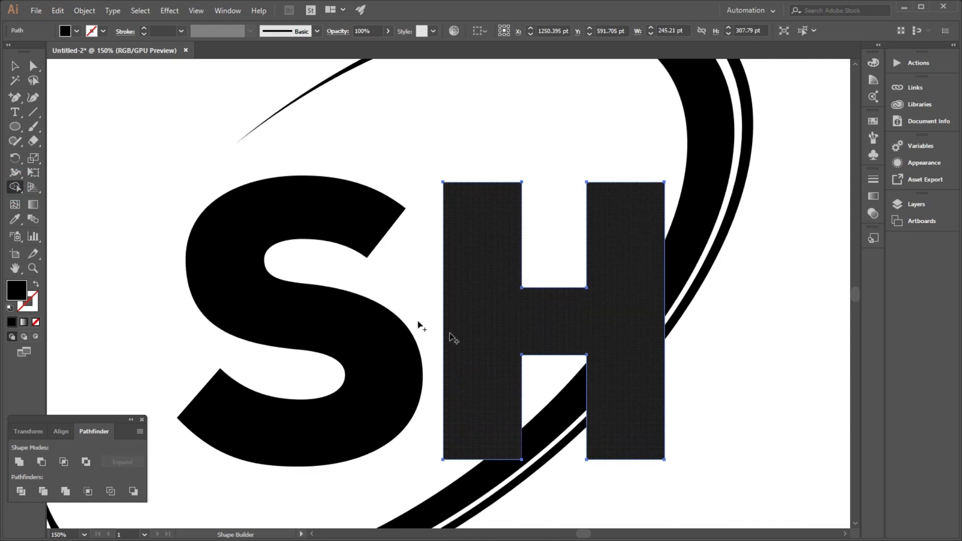
Move the S right to close up its gap with the merged H
click(15, 66)
click(92, 161)
drag(366, 374, 380, 375)
click(376, 499)
scroll(366, 349, down, 2)
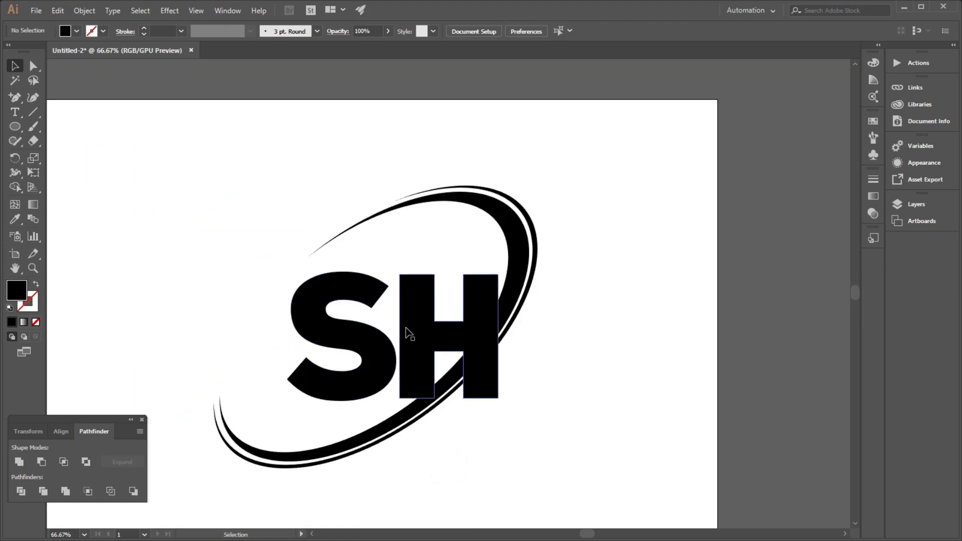
Shear the ring group by a further 12° along a 2° axis
click(516, 259)
right_click(521, 253)
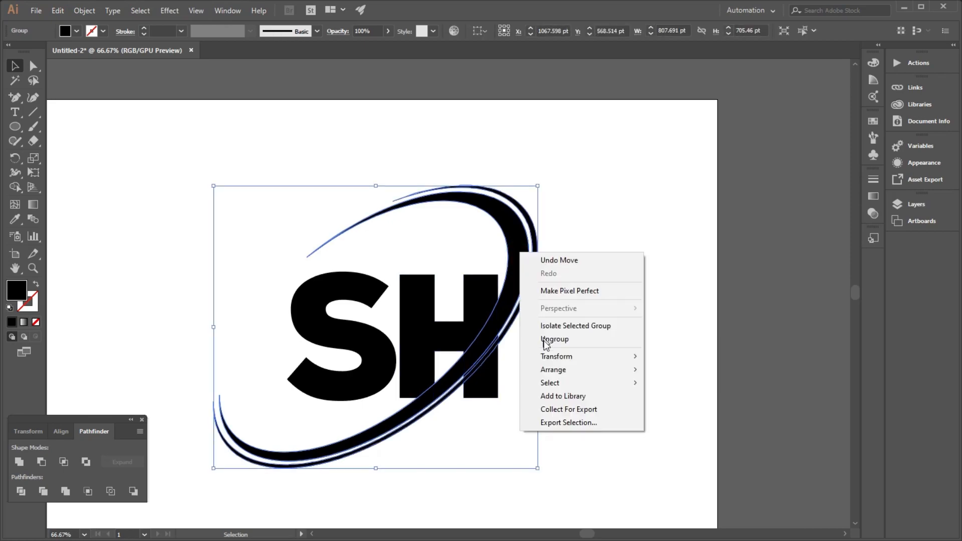
mouse_move(559, 355)
click(678, 424)
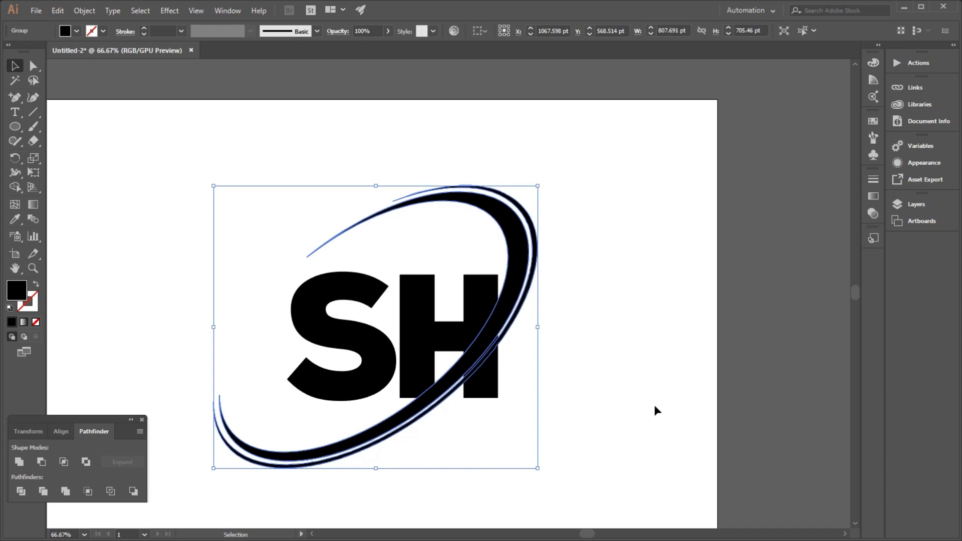
scroll(758, 187, down, 14)
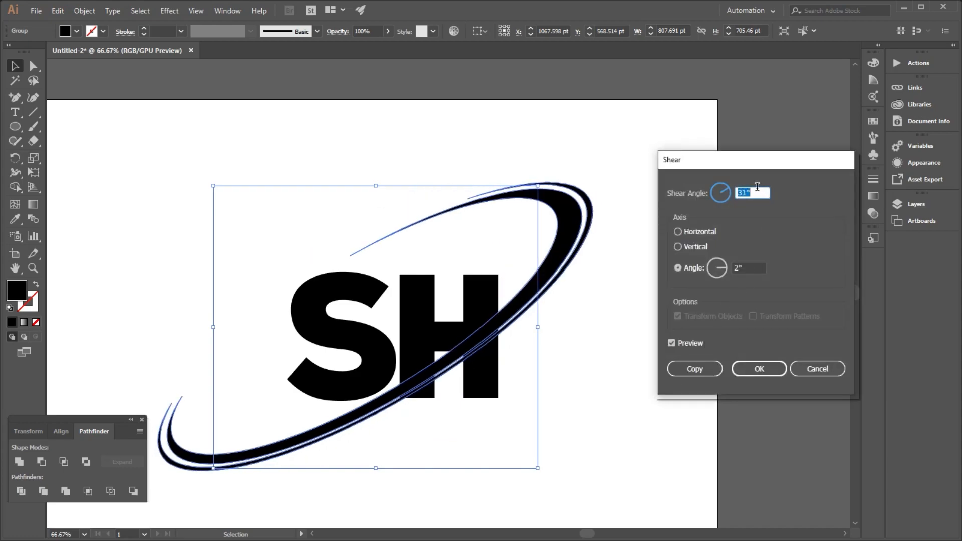
scroll(757, 187, down, 4)
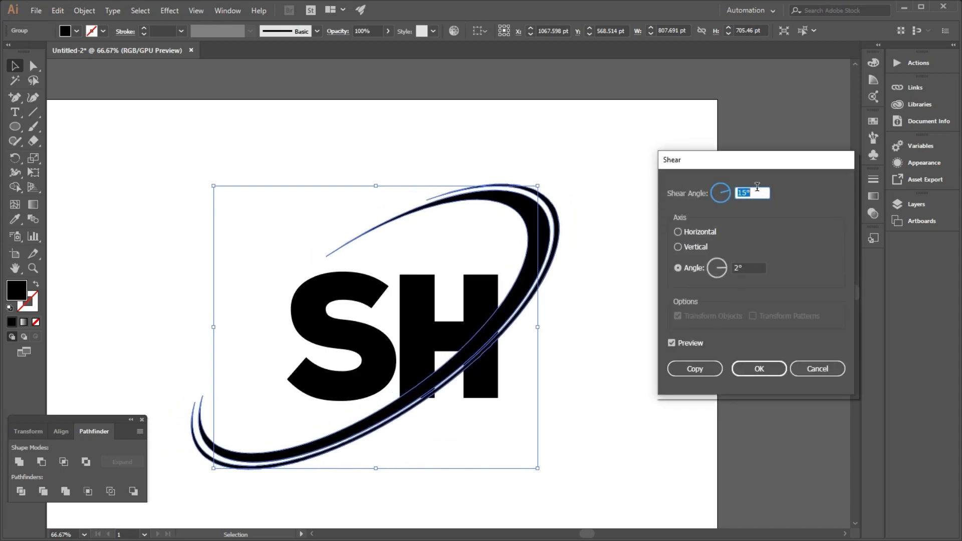
scroll(757, 187, down, 3)
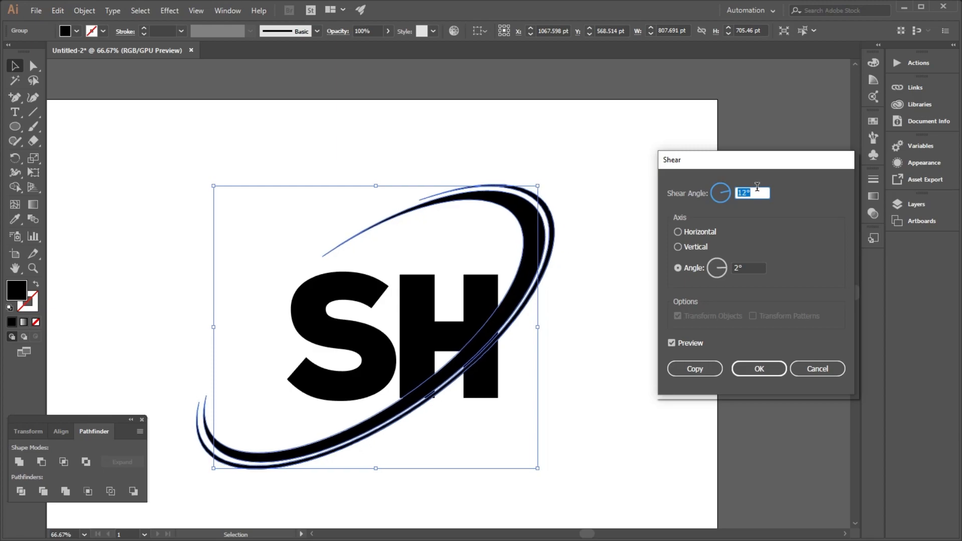
click(758, 369)
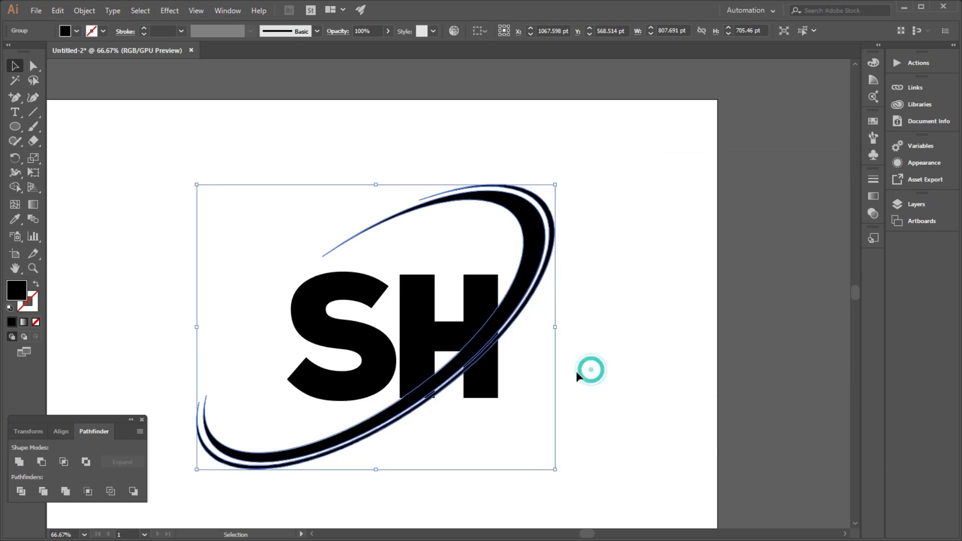
Scale the ring group down to about 736 × 585 pt and reposition it around the SH letters
click(305, 449)
click(304, 450)
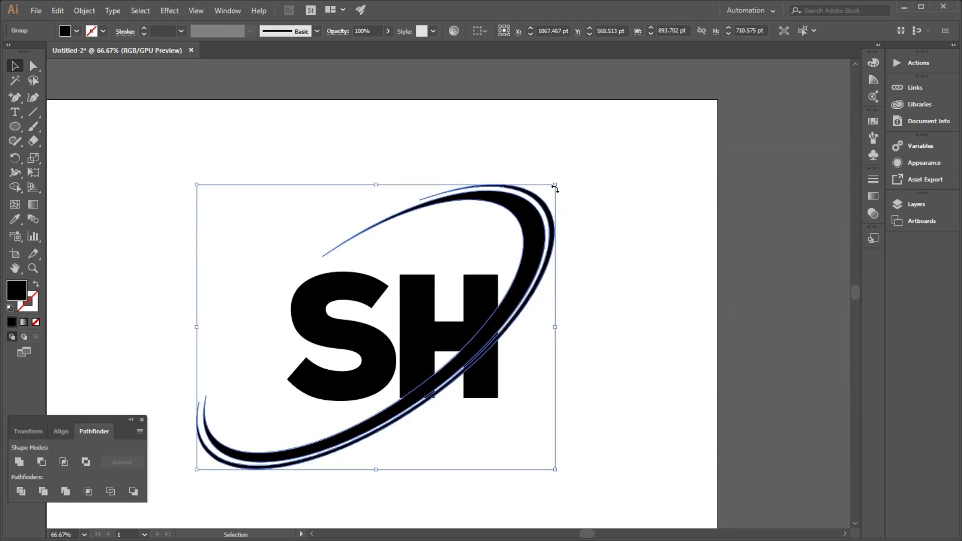
drag(556, 185, 522, 208)
click(599, 279)
drag(505, 299, 532, 274)
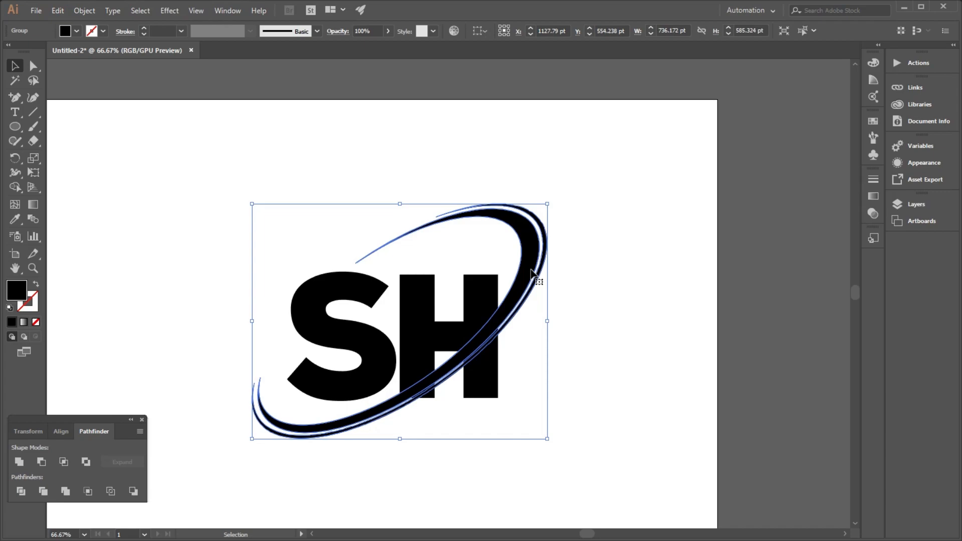
Nudge the ring group slightly up and to the right, and group the S with the H
alt+scroll(308, 235, up, 1)
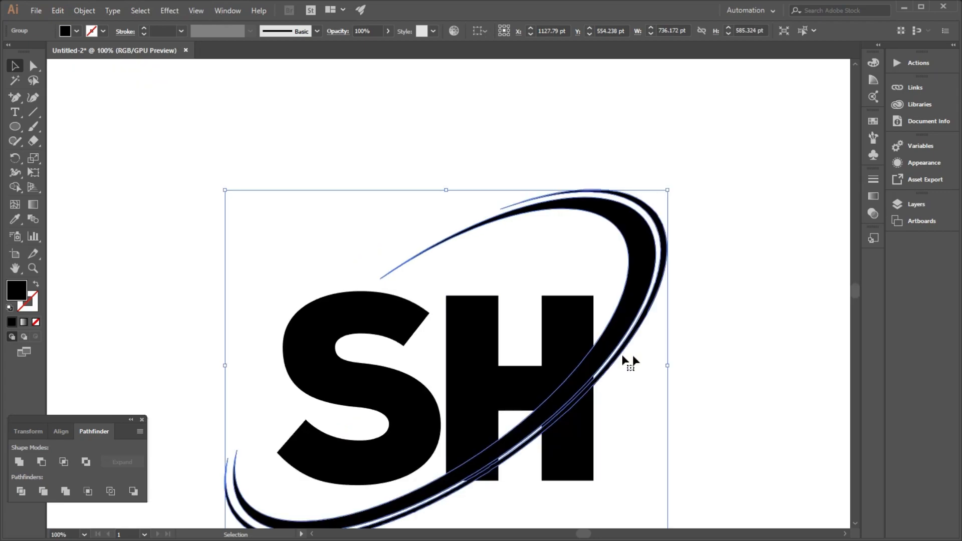
drag(621, 329, 628, 322)
click(560, 342)
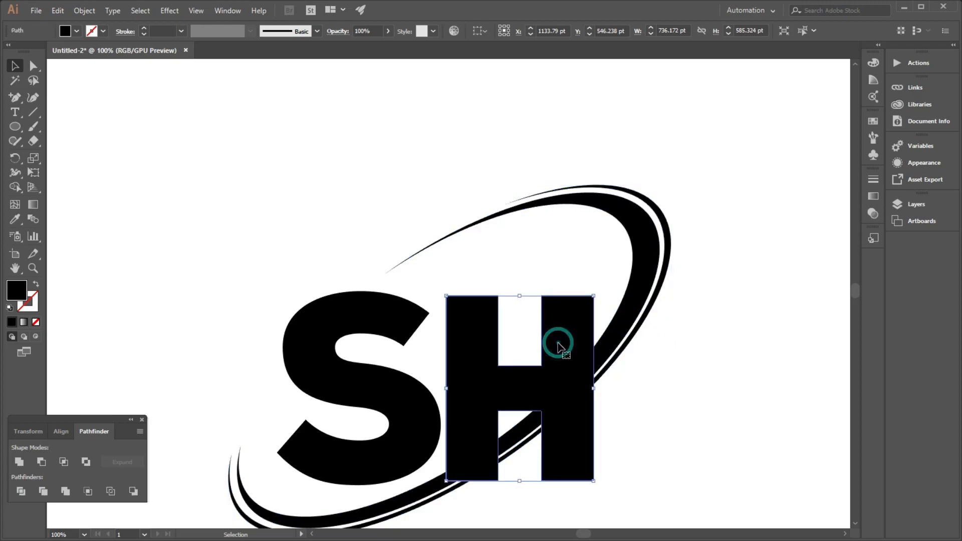
shift+click(405, 331)
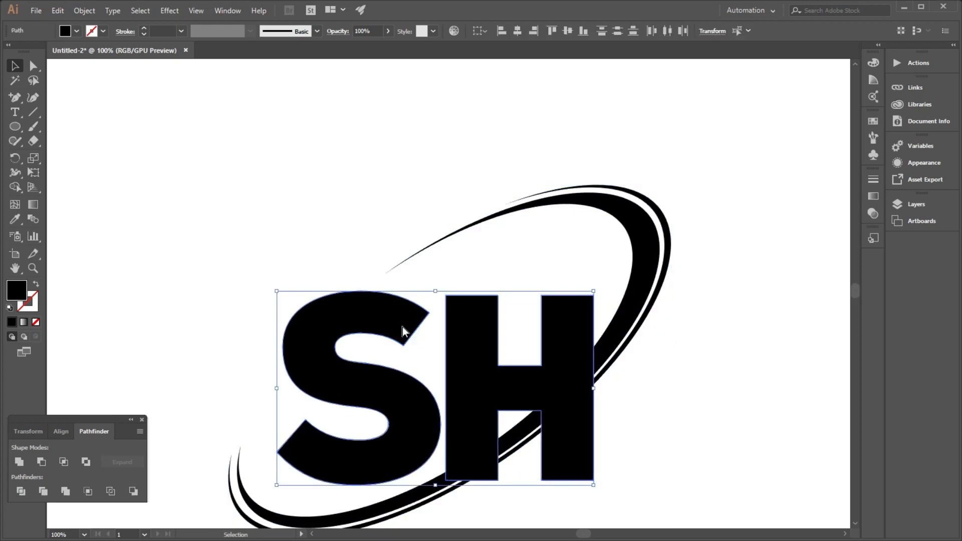
right_click(403, 327)
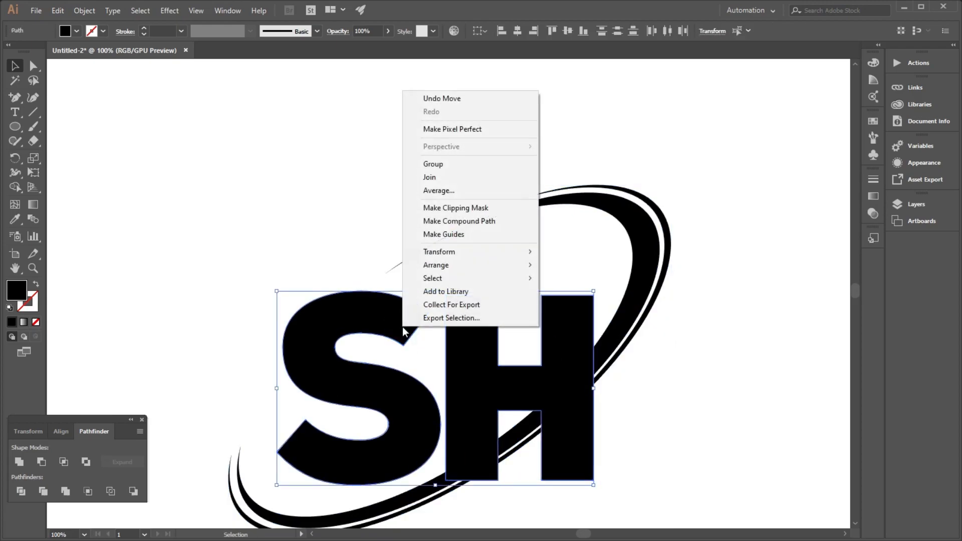
click(414, 168)
Move the SH letter group slightly left and up within the ring
drag(320, 352, 315, 356)
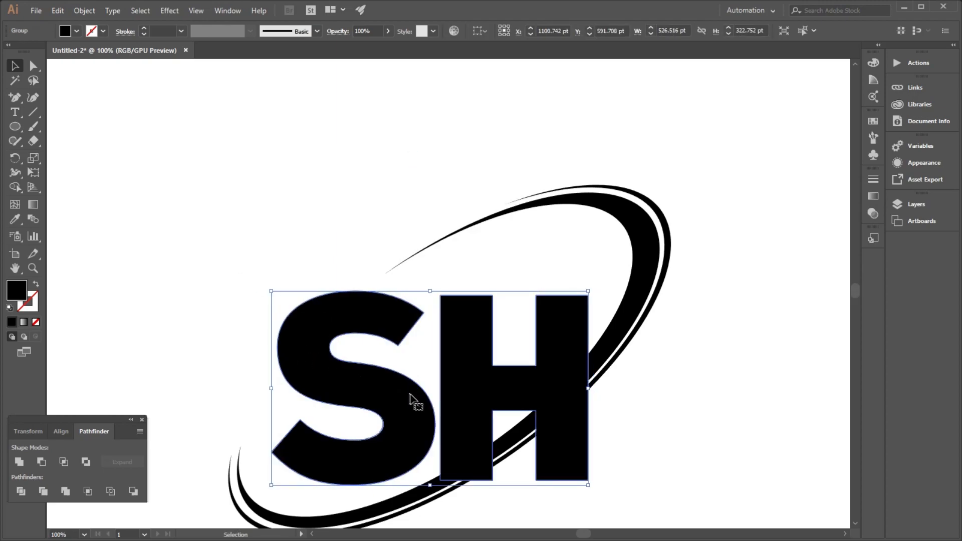
click(715, 355)
drag(574, 347, 562, 330)
click(632, 422)
Offset the ring group's paths by 15 pt with miter joins and a miter limit of 4
click(593, 368)
click(86, 12)
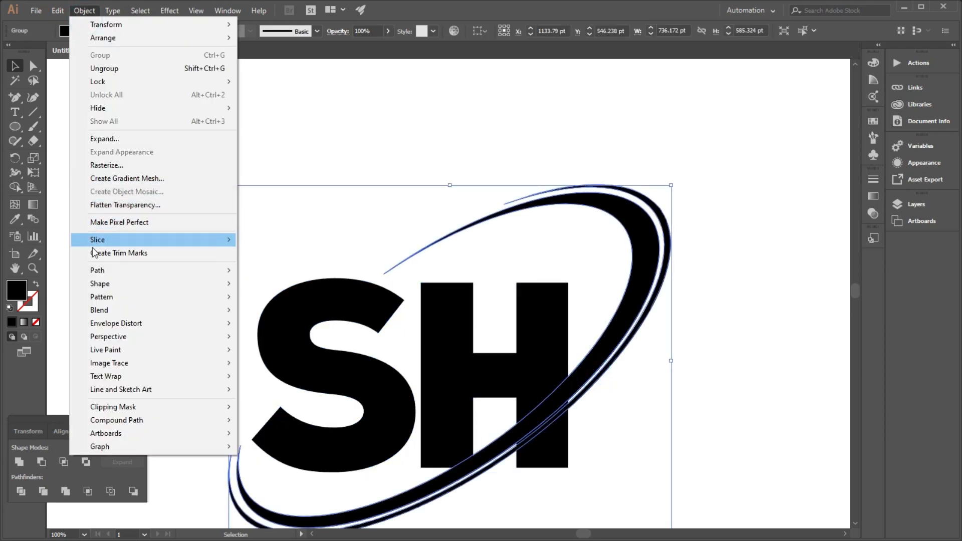
mouse_move(101, 270)
click(300, 314)
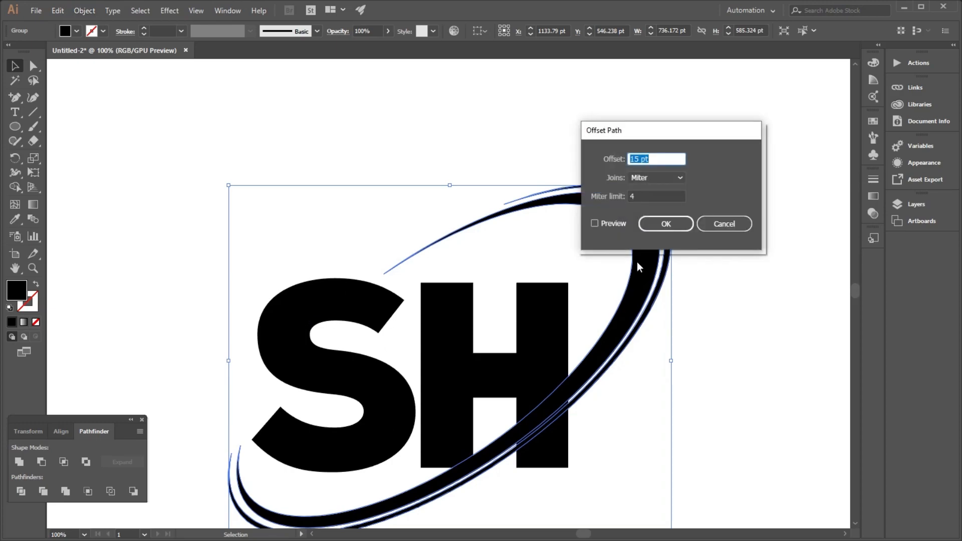
click(596, 224)
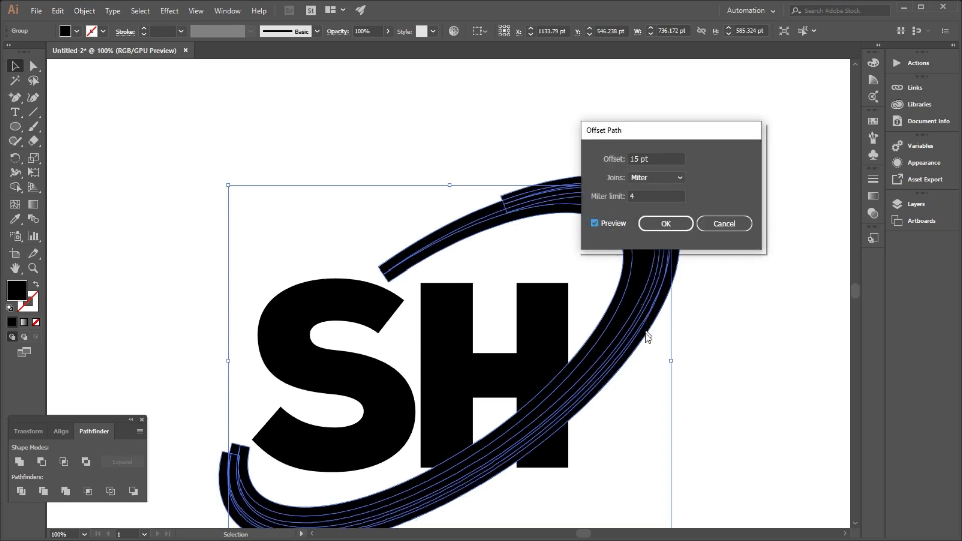
click(662, 225)
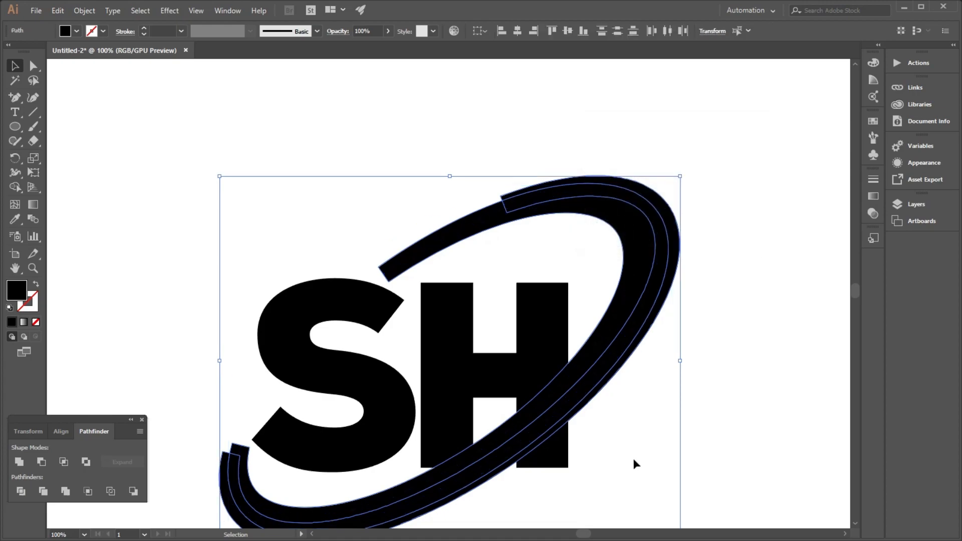
Add the SH letters to the ring selection and remove the offset areas around the ring's left tips with Shape Builder
click(382, 332)
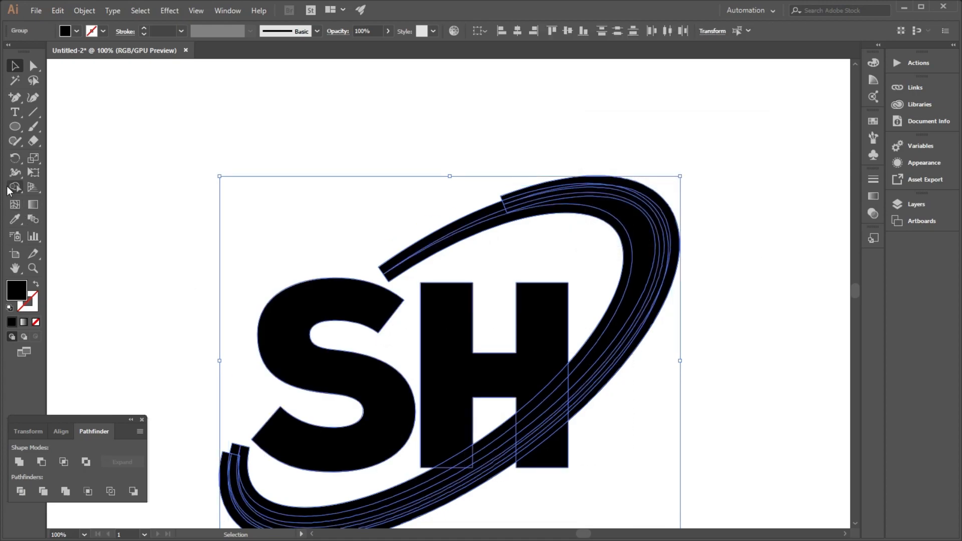
click(17, 189)
scroll(246, 481, up, 5)
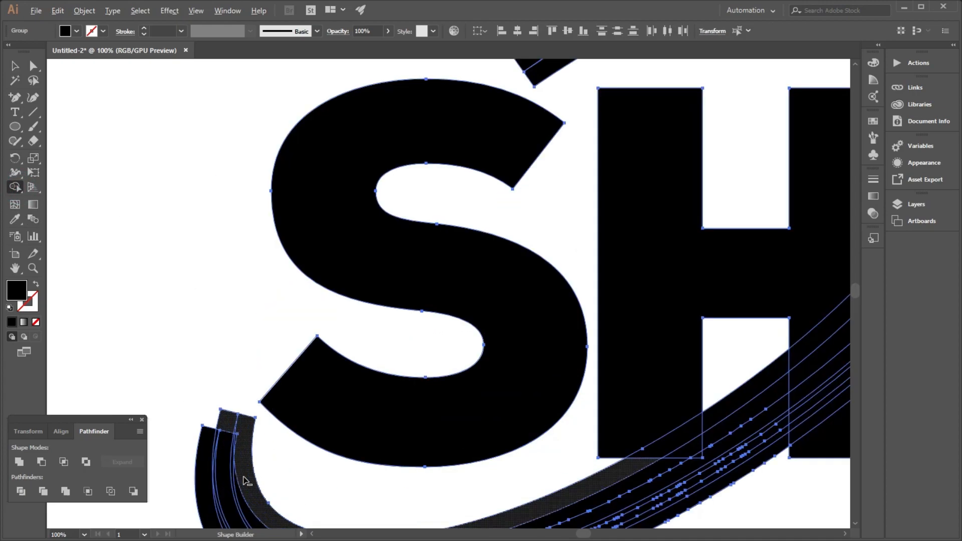
alt+click(210, 403)
alt+click(176, 390)
scroll(219, 415, up, 4)
alt+click(249, 348)
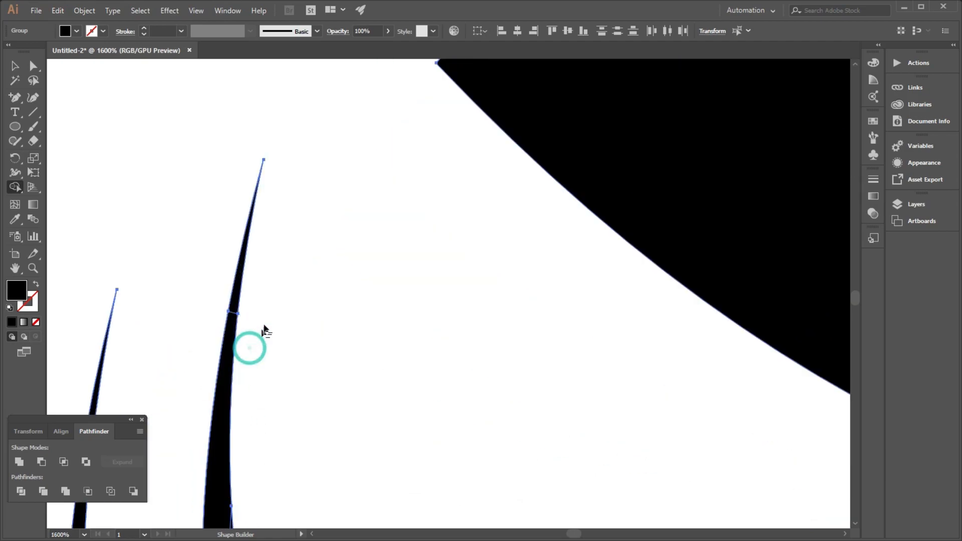
Remove the offset strip above the crescent across the H's left stem and the opening between the stems
scroll(264, 331, down, 5)
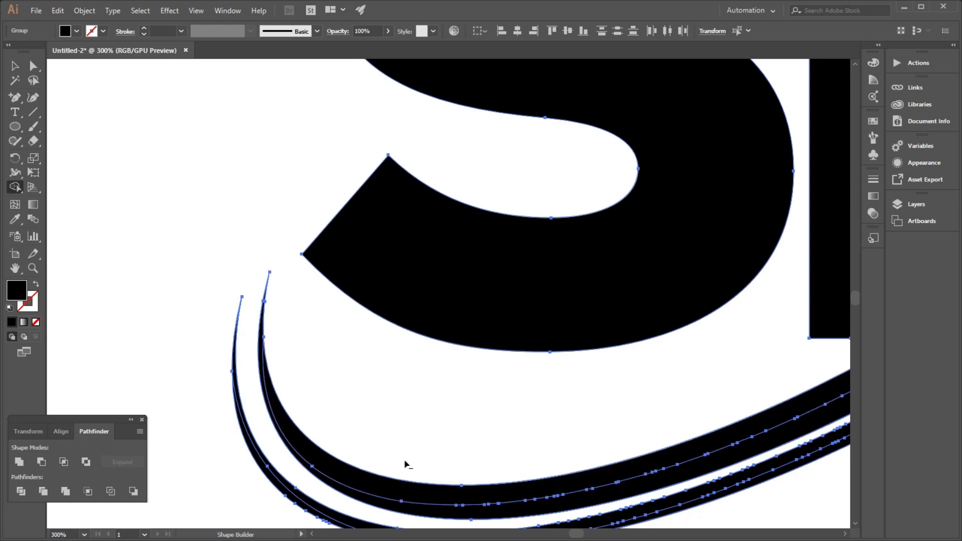
scroll(302, 363, down, 2)
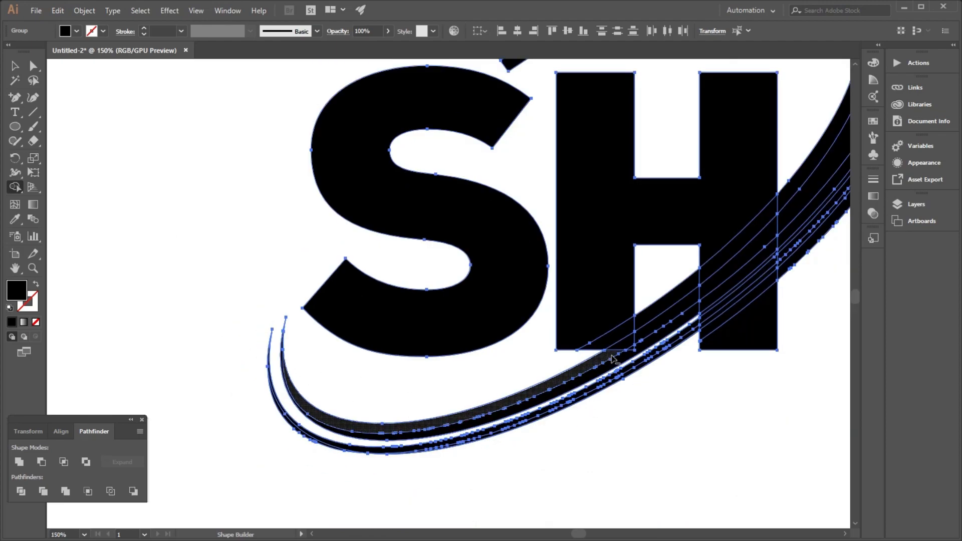
scroll(613, 357, up, 3)
alt+click(603, 314)
alt+click(688, 262)
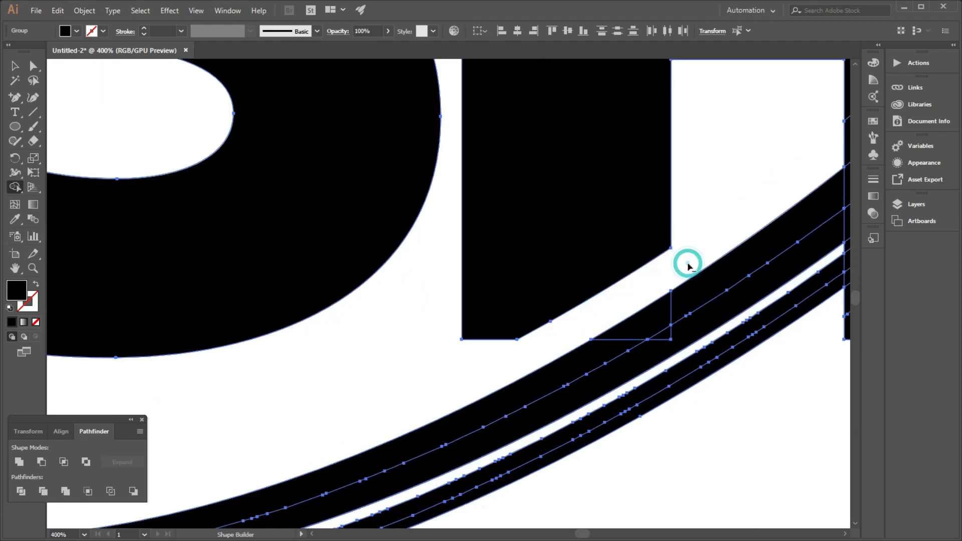
Merge the split pieces of the outer arc and crescent along the ring's lower-left curve with Shape Builder
scroll(568, 310, down, 1)
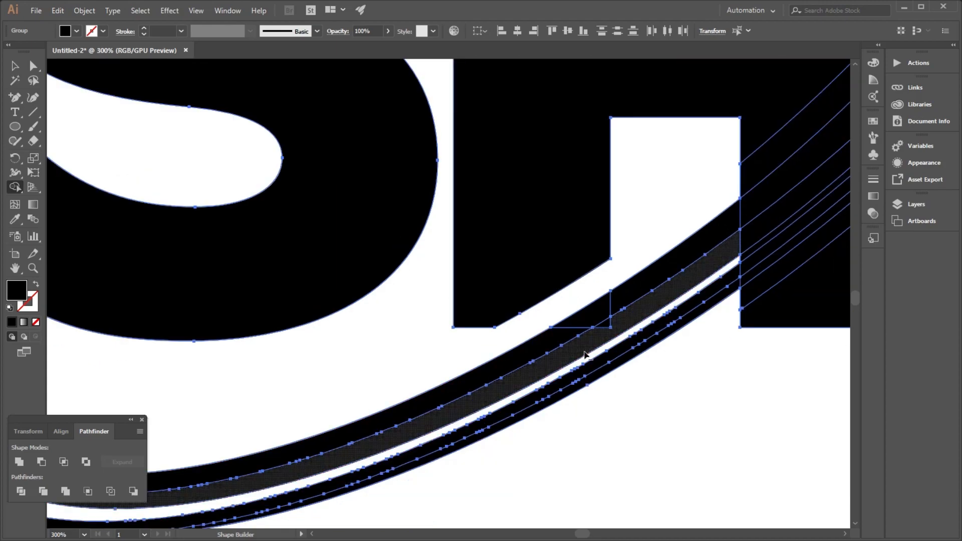
scroll(569, 368, down, 2)
scroll(264, 405, up, 2)
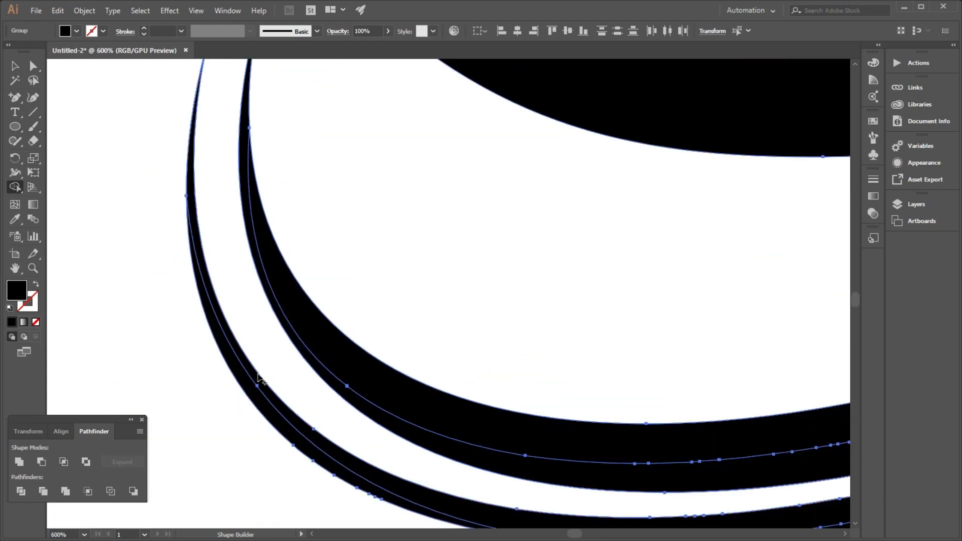
scroll(261, 403, down, 2)
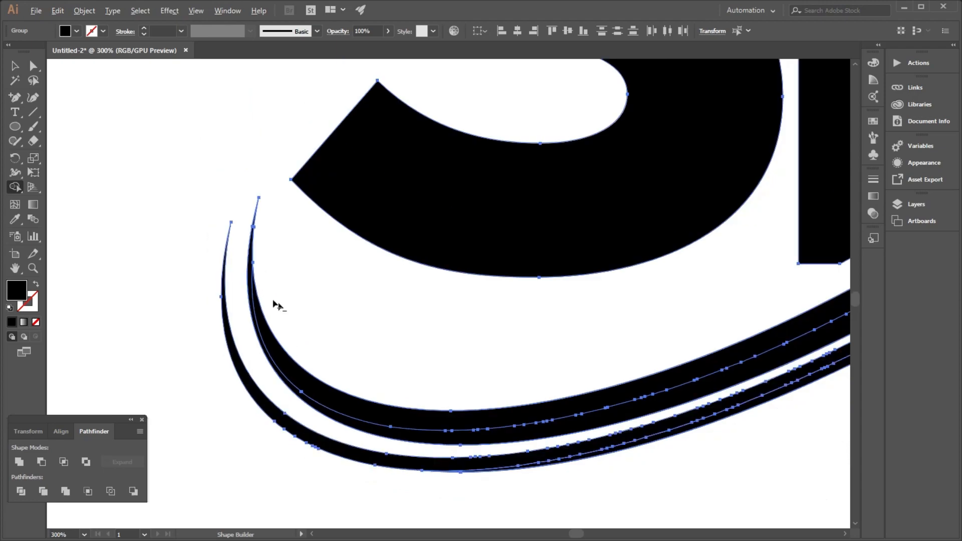
scroll(279, 304, up, 4)
scroll(220, 323, down, 5)
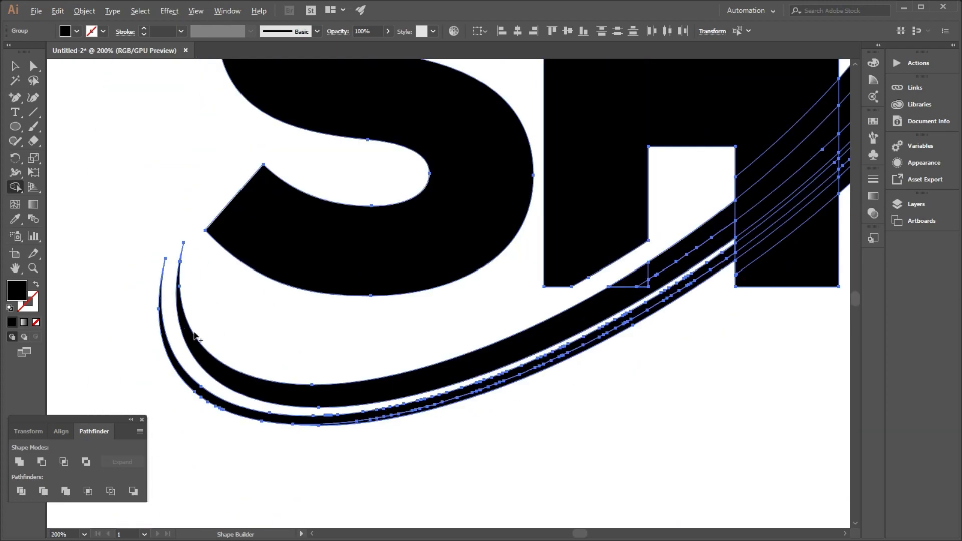
scroll(669, 280, up, 3)
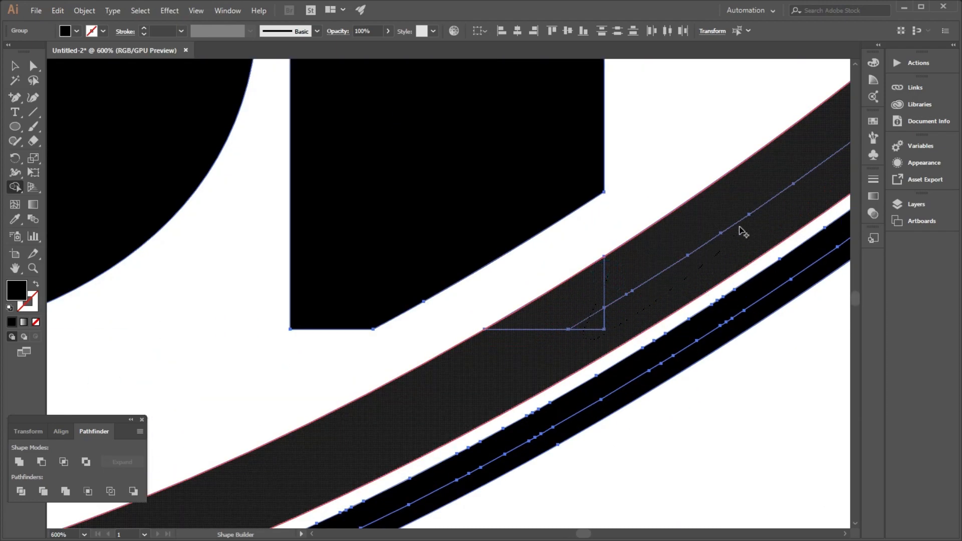
Cut away the offset strip above the crescent in the H's right stem and merge the crescent pieces crossing that stem
scroll(378, 387, down, 3)
scroll(585, 240, up, 2)
click(573, 287)
drag(516, 364, 509, 364)
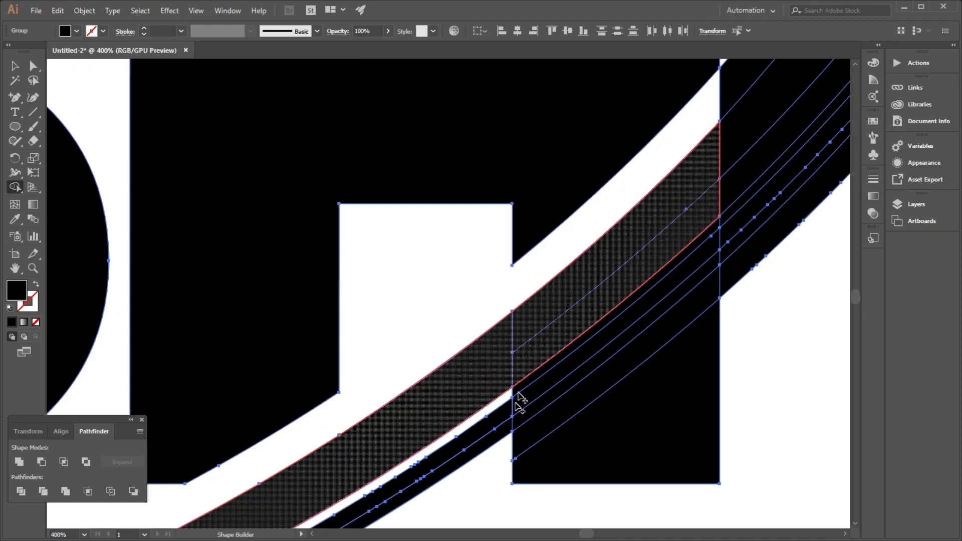
Remove the strips between the crescent and outer arc and below the outer arc inside the H's right stem
drag(516, 401, 516, 398)
scroll(529, 359, up, 5)
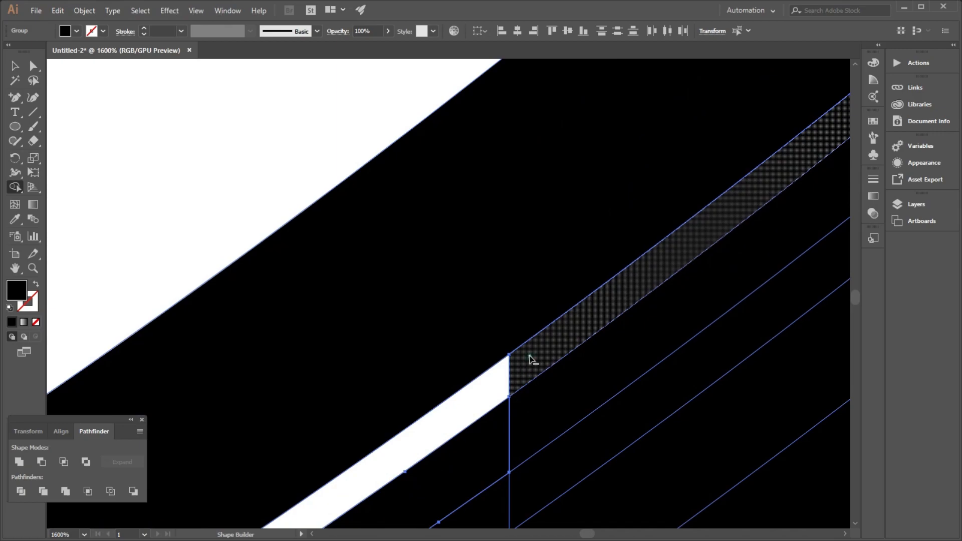
scroll(528, 357, down, 6)
alt+click(537, 372)
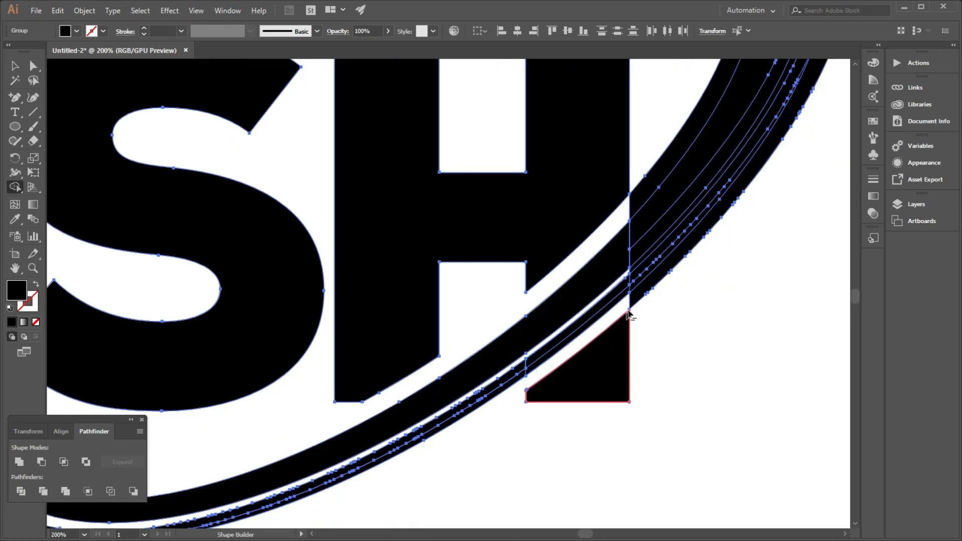
Remove the remaining offset strips outside the ring and between its two bands to the right of the H
alt+click(647, 293)
scroll(640, 268, up, 5)
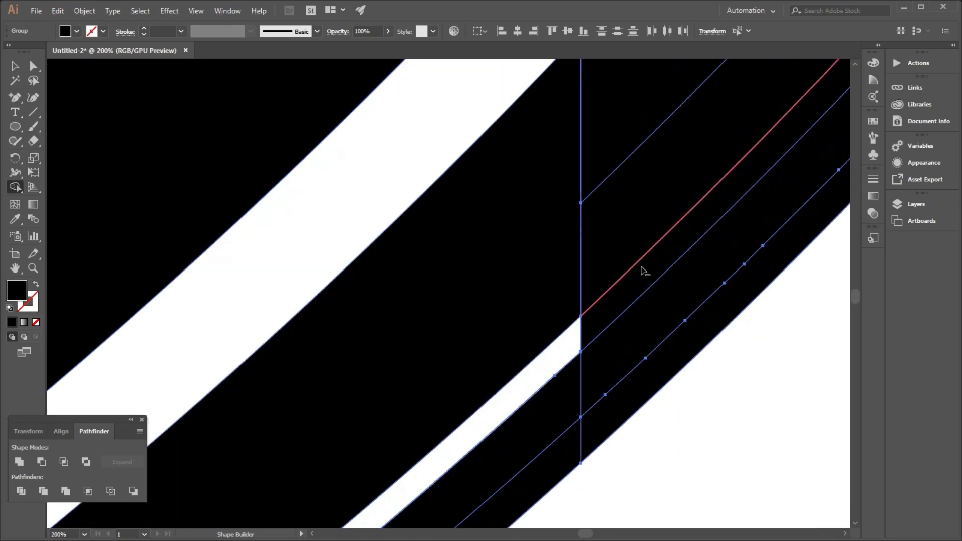
scroll(576, 366, down, 5)
scroll(603, 256, up, 4)
alt+click(618, 271)
Merge the crescent's remaining pieces into one shape and the outer arc's pieces into another, and clear the selection
scroll(574, 291, down, 5)
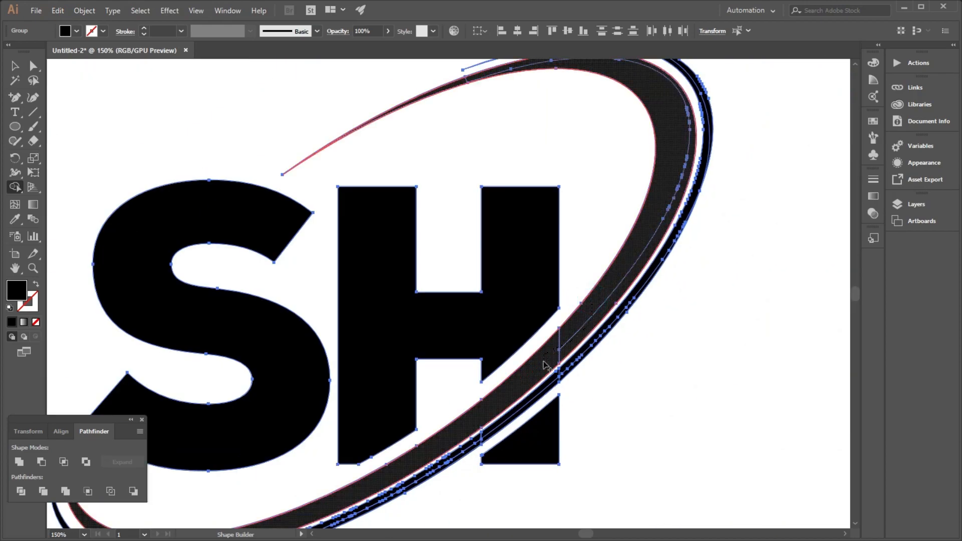
click(546, 366)
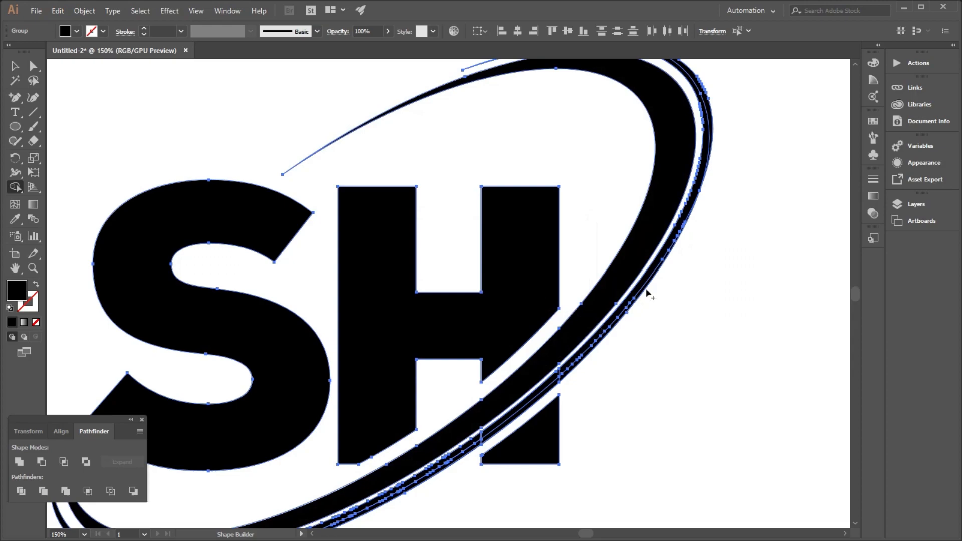
scroll(640, 294, up, 4)
drag(610, 337, 461, 479)
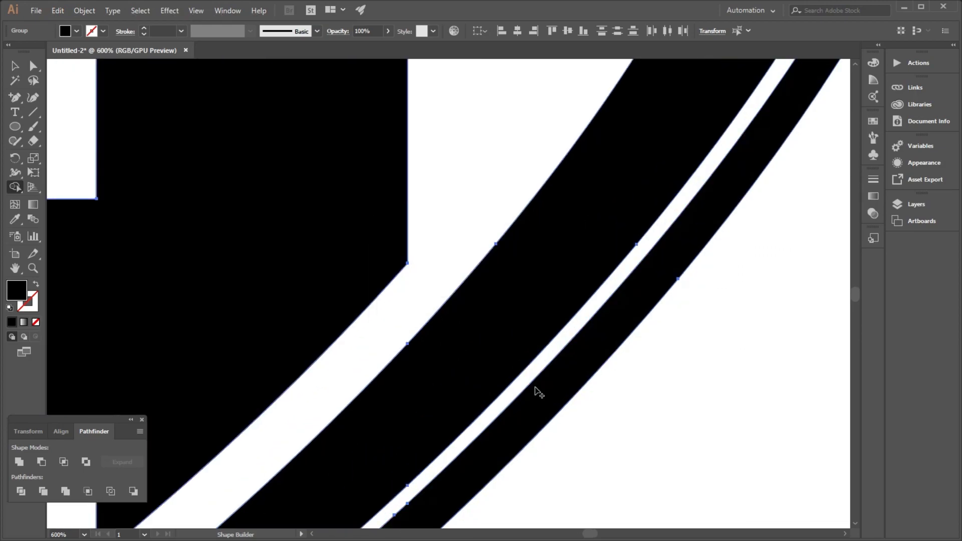
scroll(537, 387, down, 4)
scroll(640, 200, up, 3)
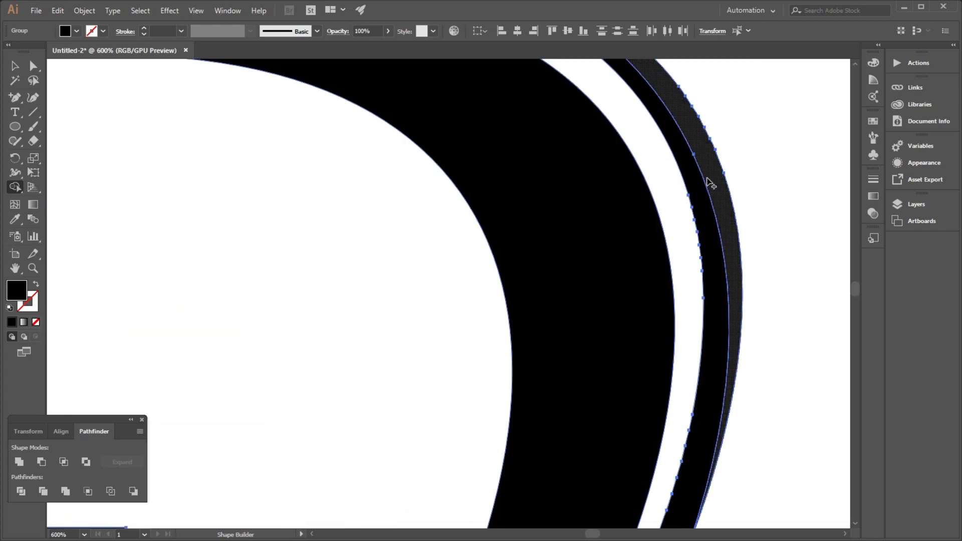
scroll(707, 247, down, 4)
scroll(507, 457, up, 5)
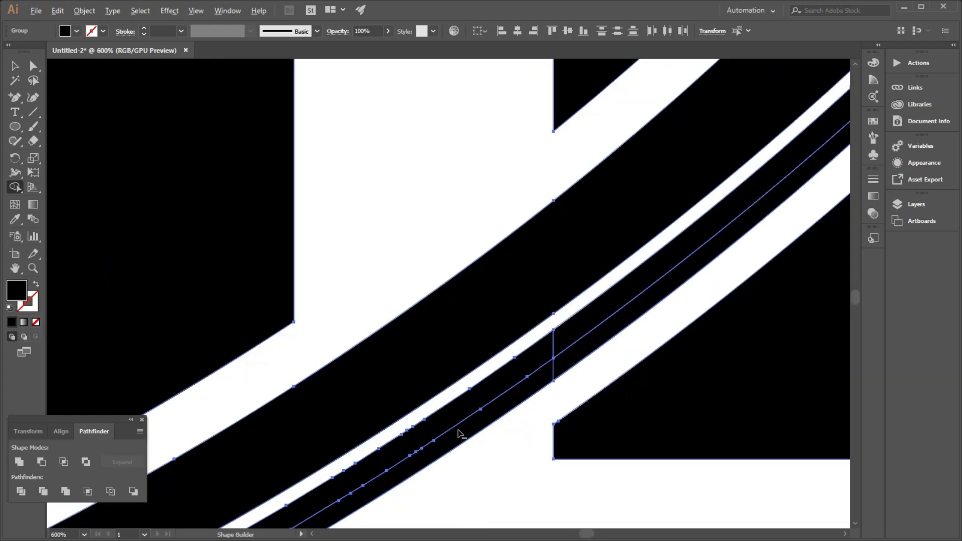
click(610, 314)
scroll(608, 311, down, 4)
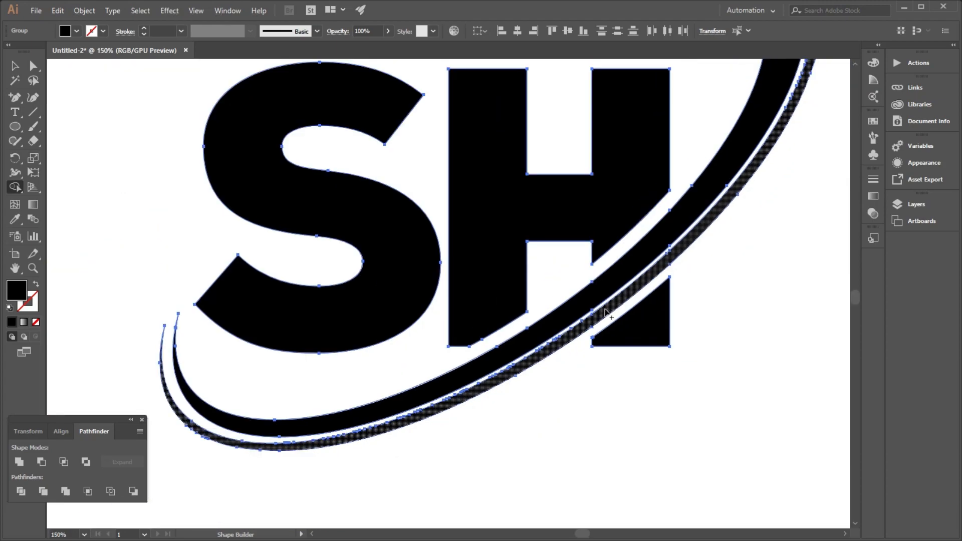
click(14, 65)
click(132, 165)
scroll(158, 183, down, 2)
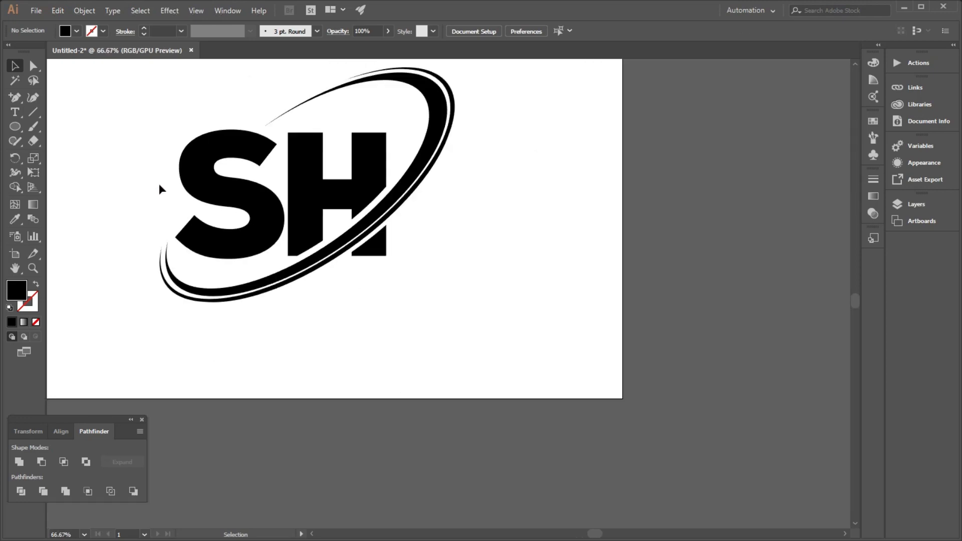
click(333, 340)
scroll(604, 258, down, 1)
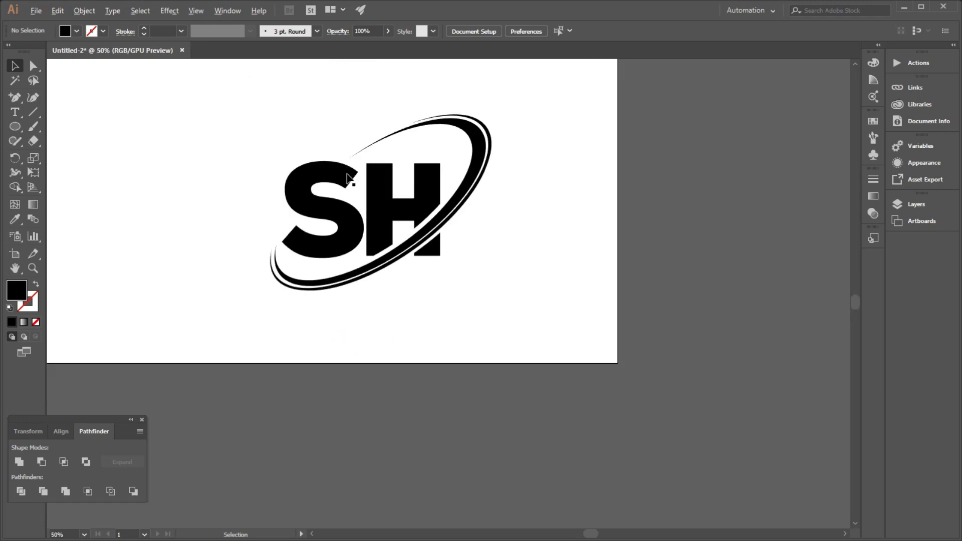
drag(186, 110, 500, 307)
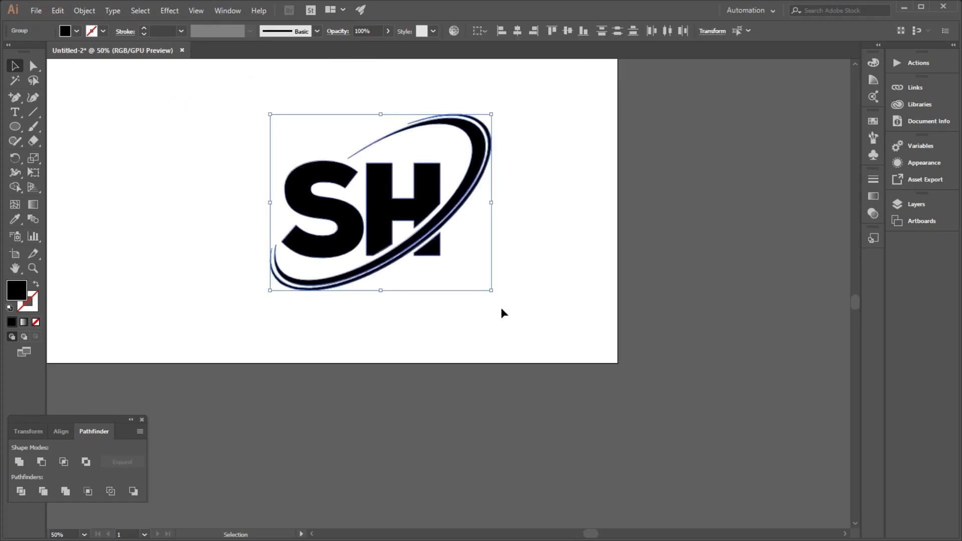
click(457, 295)
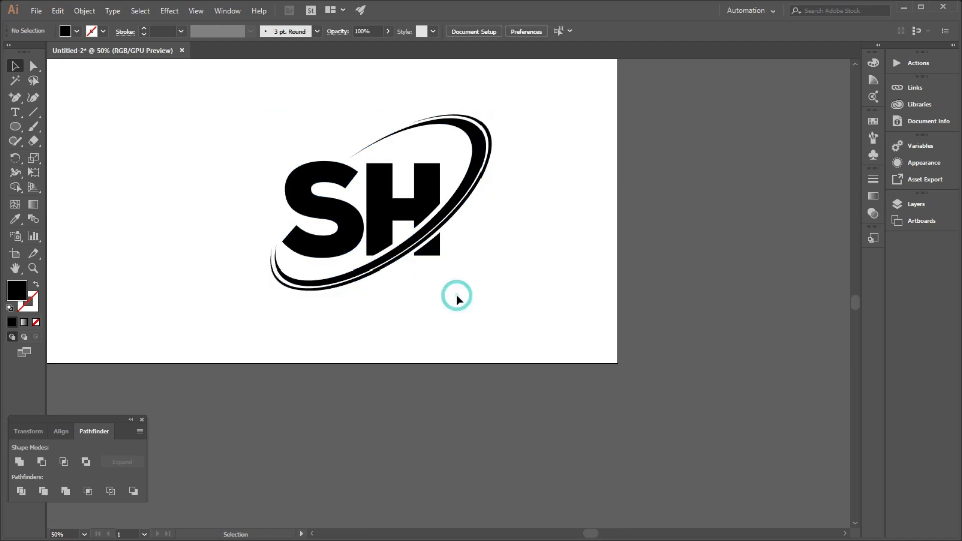
scroll(364, 238, up, 3)
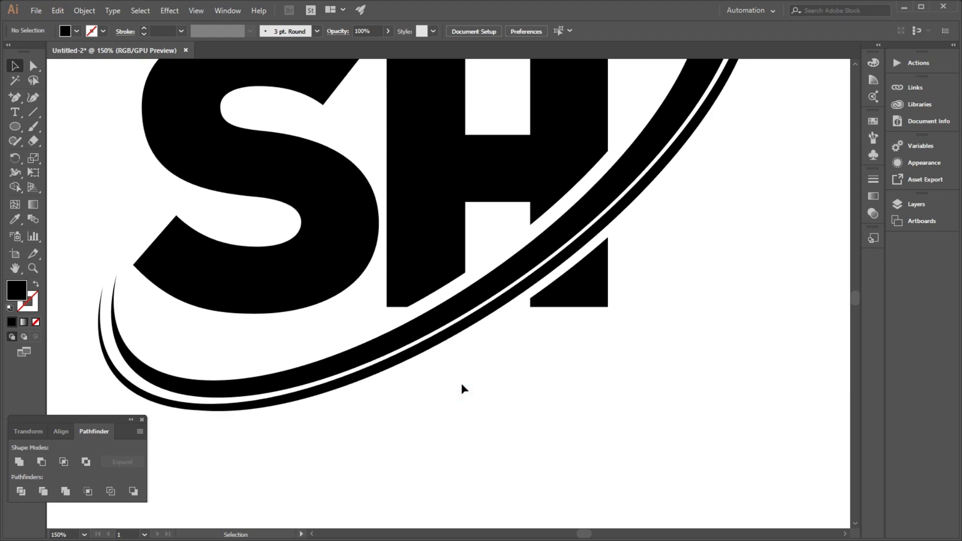
Group all parts of the logo and move it to the centre of the artboard
scroll(462, 385, down, 1)
scroll(462, 385, down, 1)
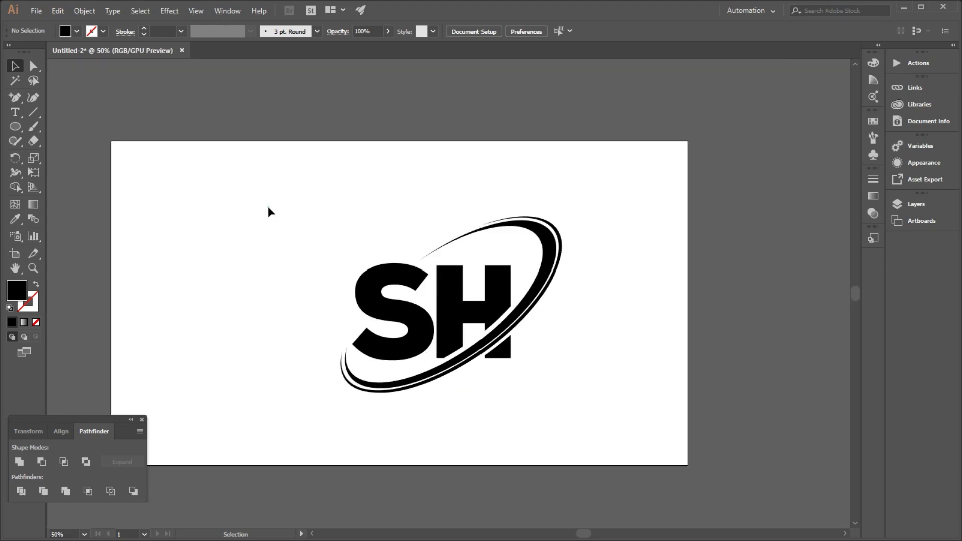
drag(268, 207, 567, 365)
right_click(524, 325)
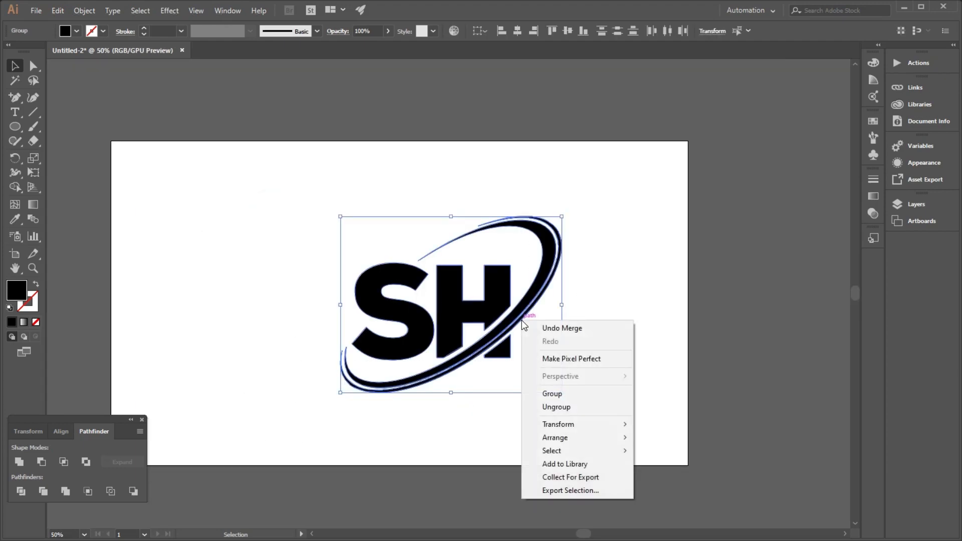
click(548, 395)
click(581, 357)
drag(503, 321, 468, 317)
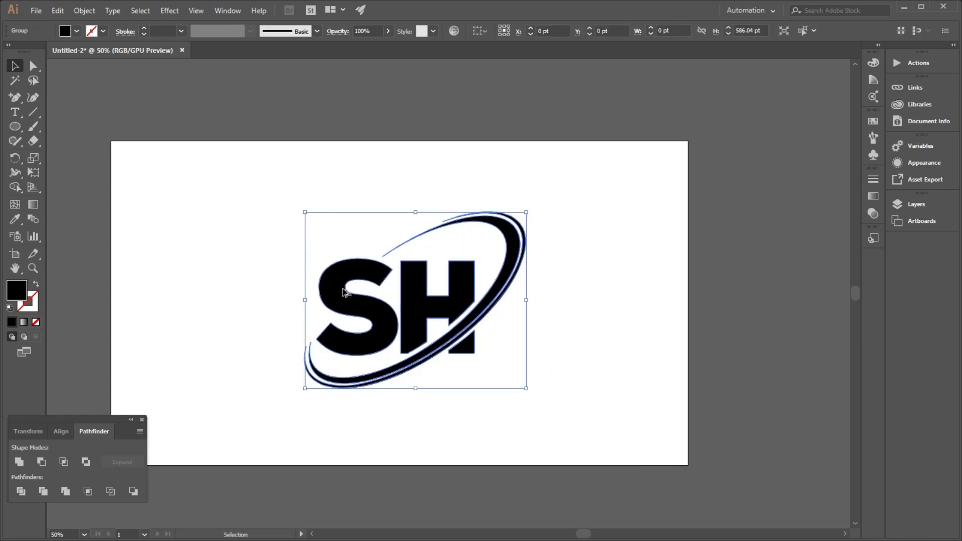
Ungroup the logo, separating the letters from the ring, and split the ring group into crescent and outer arc
scroll(343, 287, up, 2)
click(207, 255)
click(361, 400)
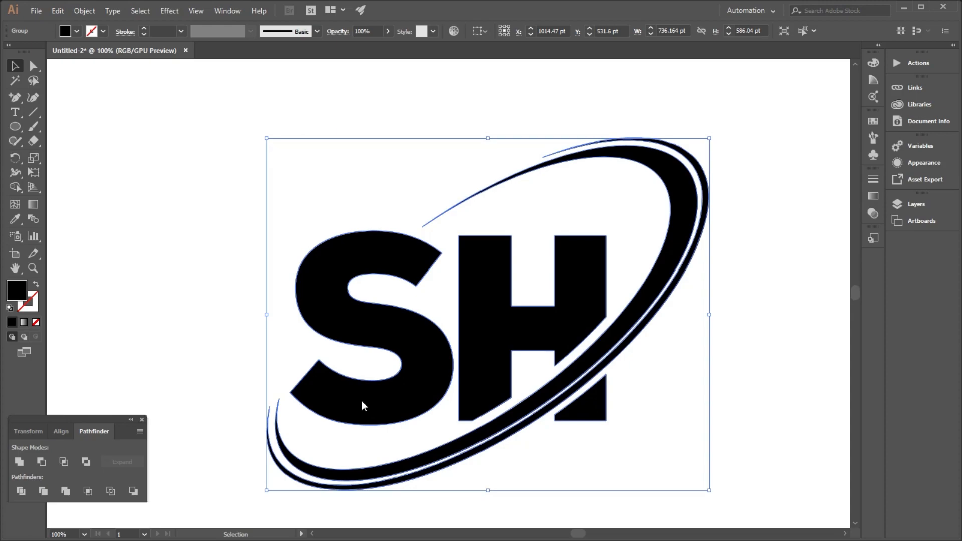
right_click(362, 401)
click(398, 308)
click(700, 371)
click(604, 372)
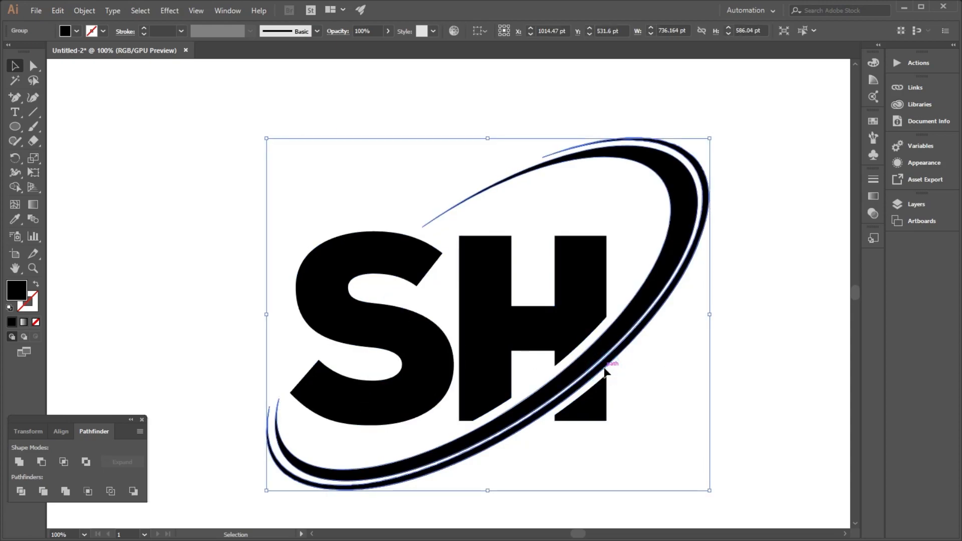
right_click(605, 373)
click(634, 280)
click(661, 366)
Group the S and H letters together with the thin outer arc, leaving out the crescent
key(ctrl+a)
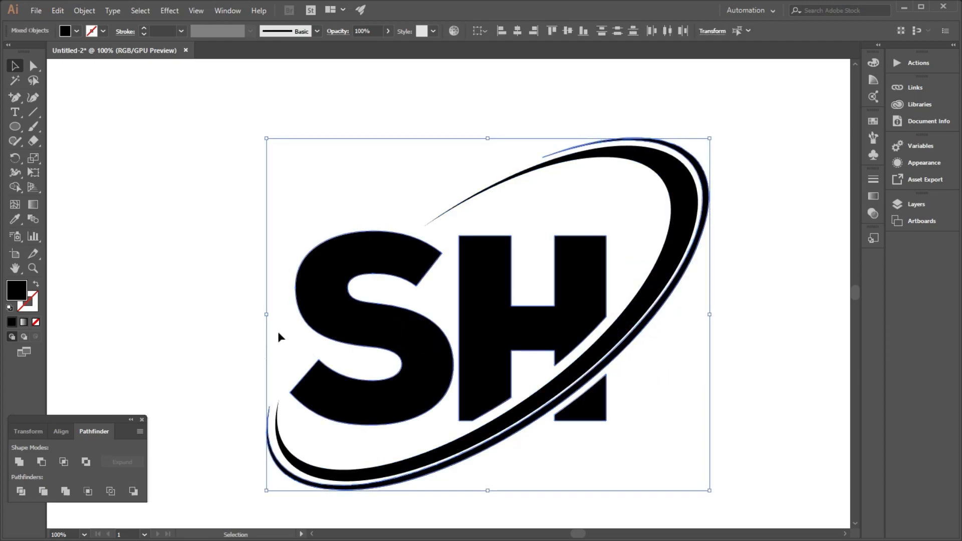
right_click(359, 302)
click(398, 377)
Fill the group of letters and outer arc with a bright light blue and clear the selection
click(15, 293)
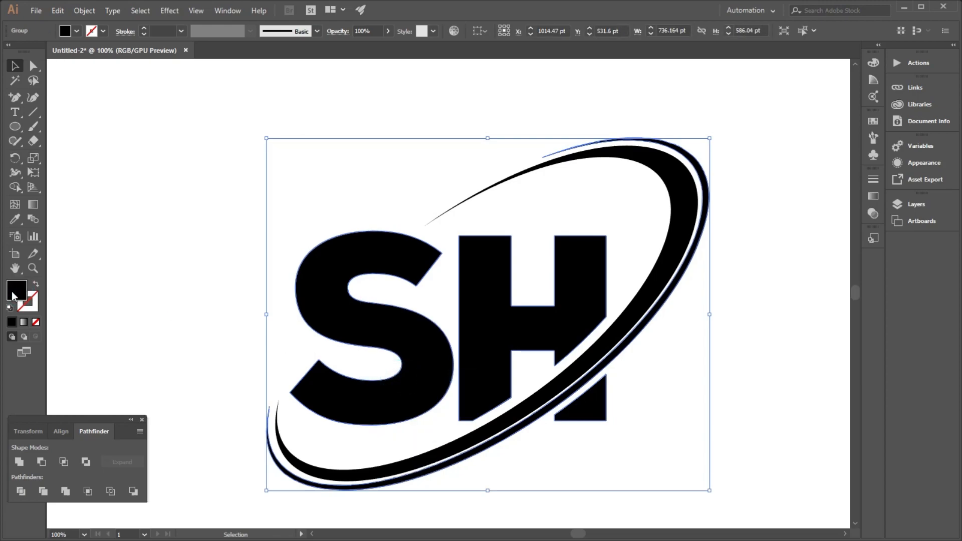
double_click(13, 296)
drag(494, 296, 492, 248)
click(459, 188)
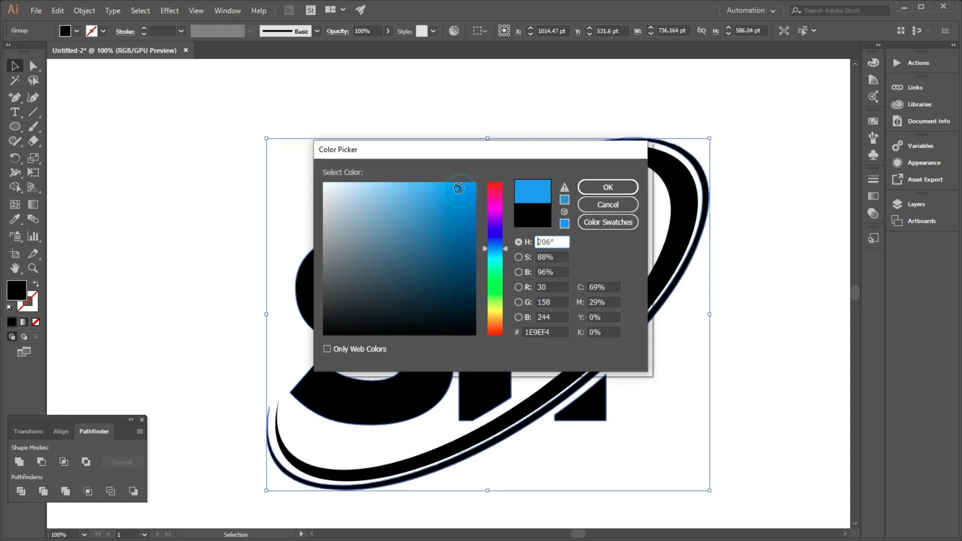
click(618, 188)
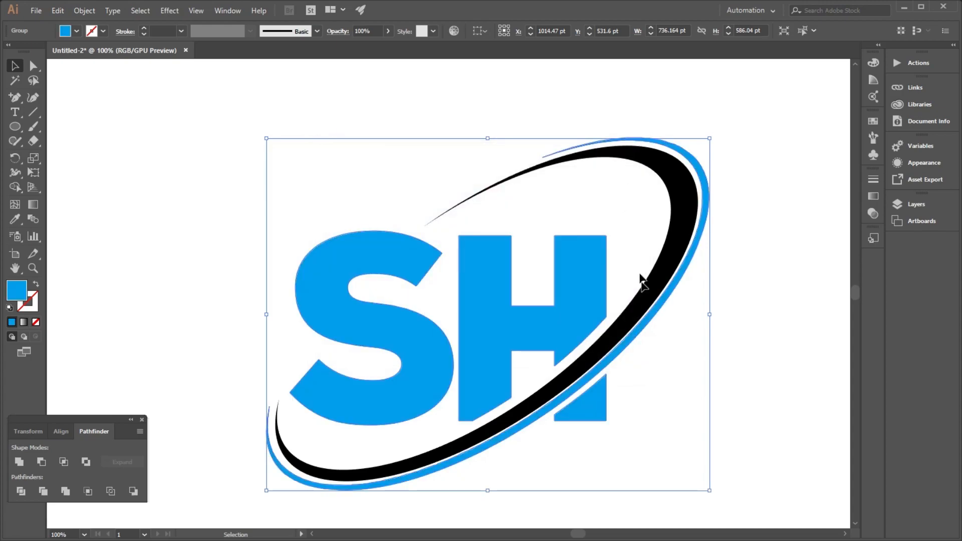
click(650, 380)
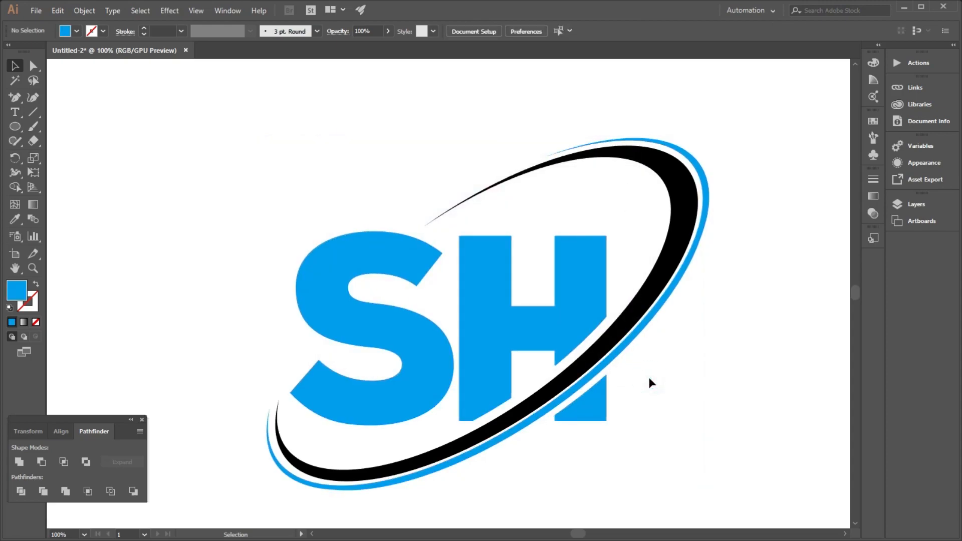
click(605, 344)
right_click(607, 342)
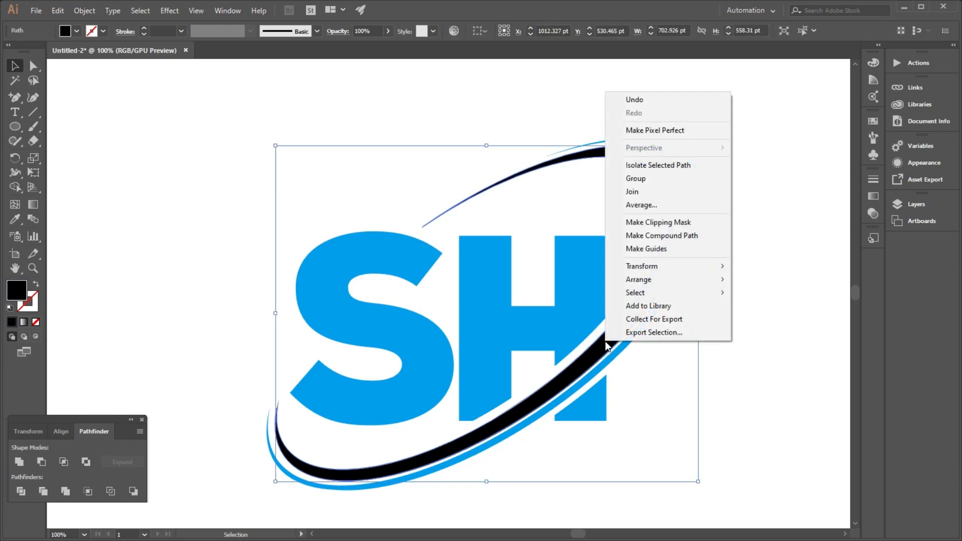
click(637, 399)
Ungroup the light blue group and its letter subgroup so the S and H can be selected separately
click(586, 305)
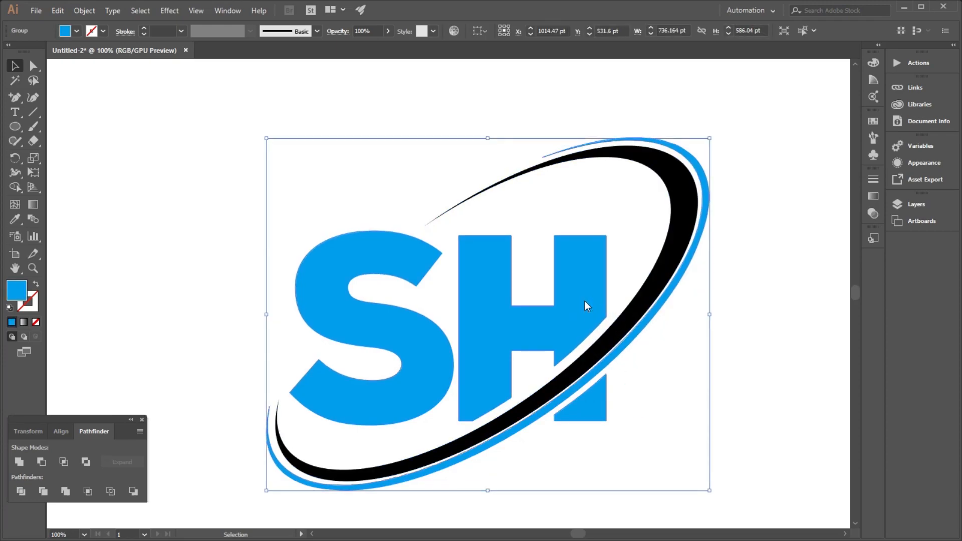
right_click(585, 301)
click(591, 301)
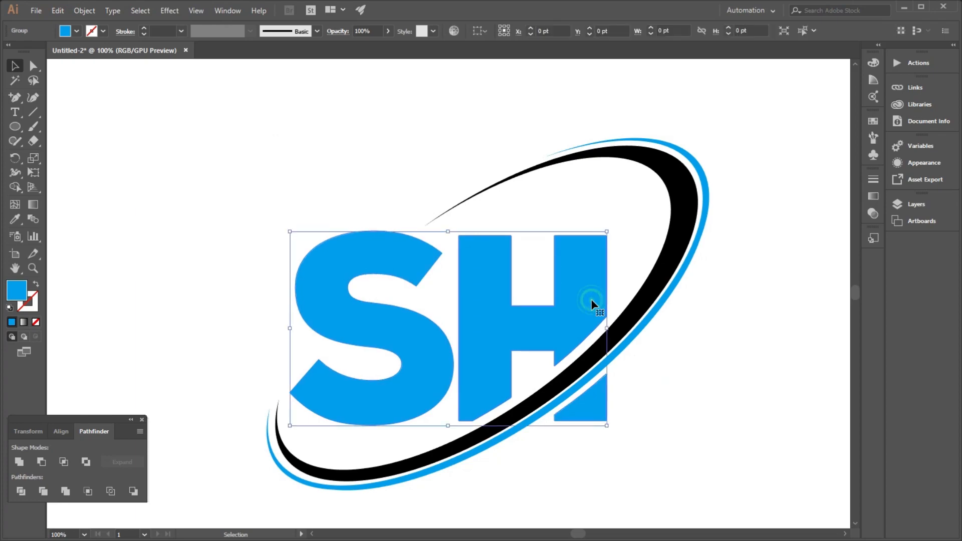
right_click(592, 300)
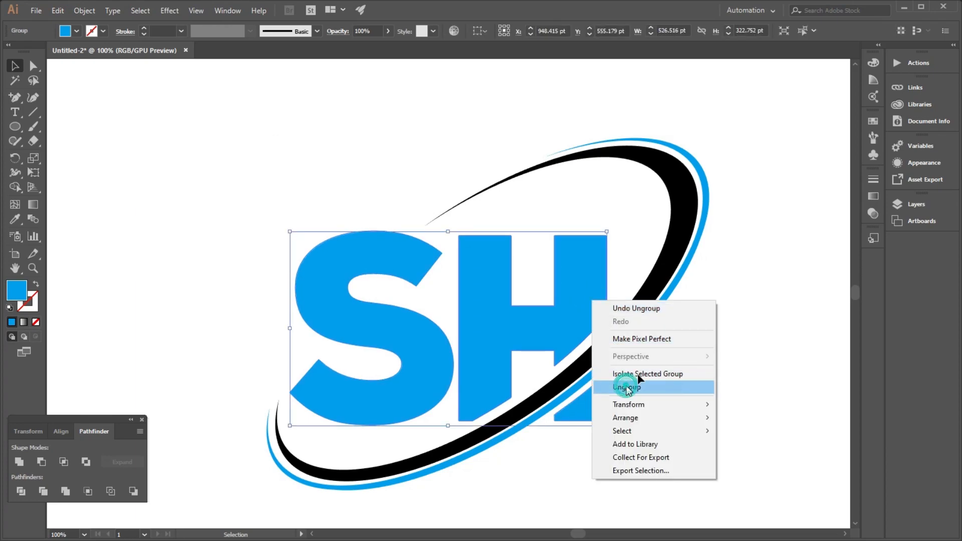
click(627, 386)
Group the H, including its cut-off lower piece, with the black crescent
click(588, 311)
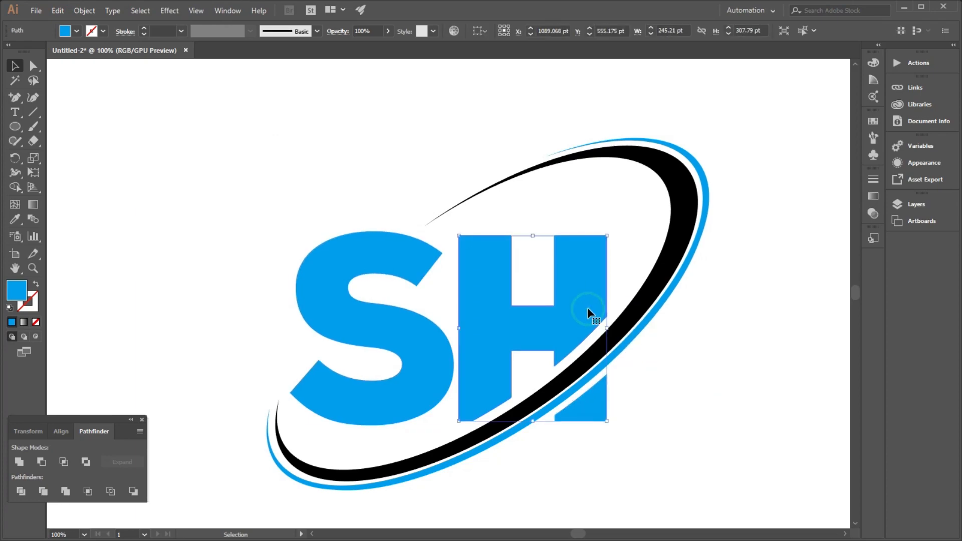
shift+click(634, 306)
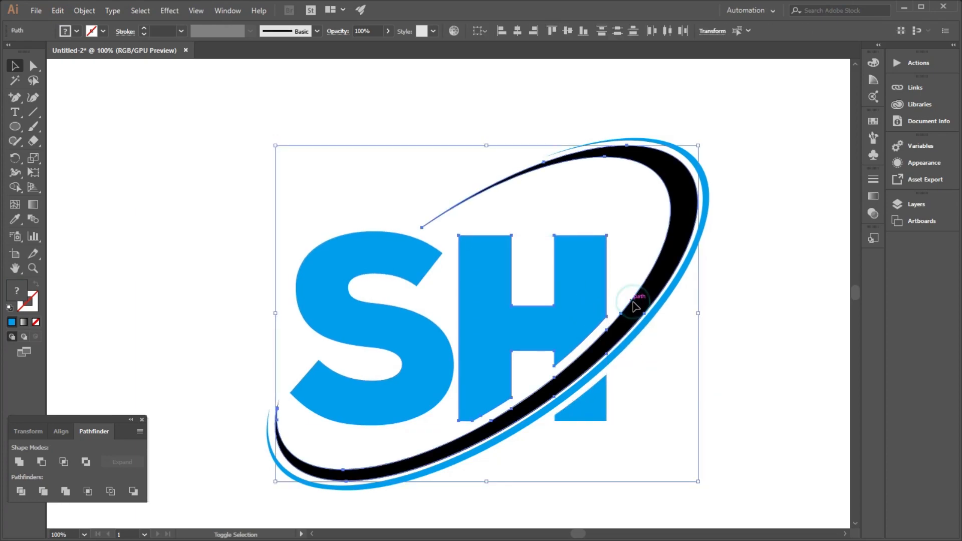
right_click(601, 400)
click(637, 236)
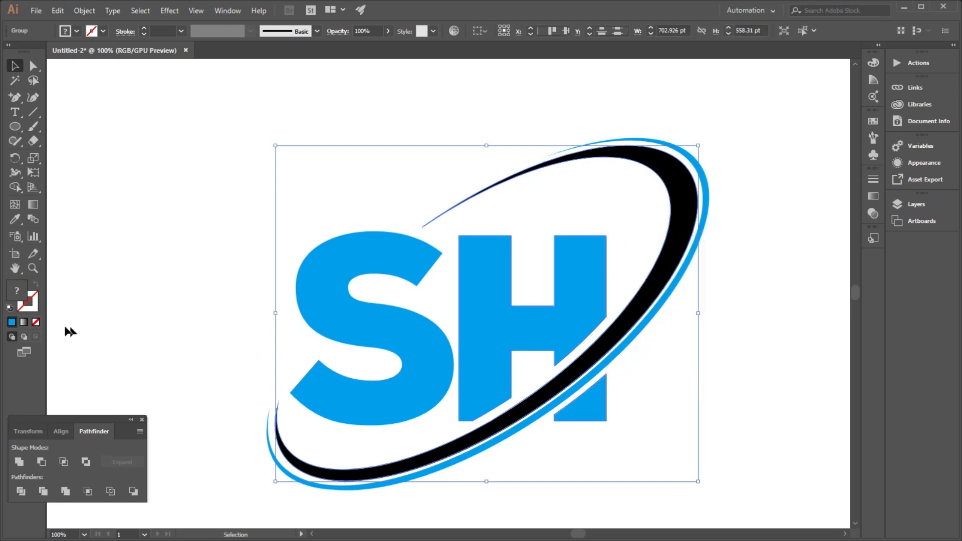
Fill the group of H and crescent with dark blue #193B91 and clear the selection
click(17, 292)
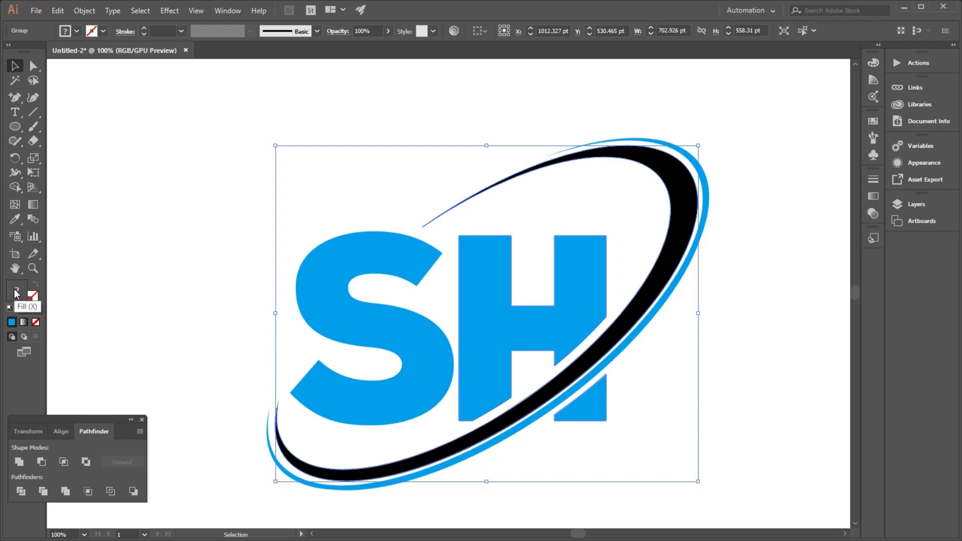
double_click(16, 293)
drag(498, 283, 450, 248)
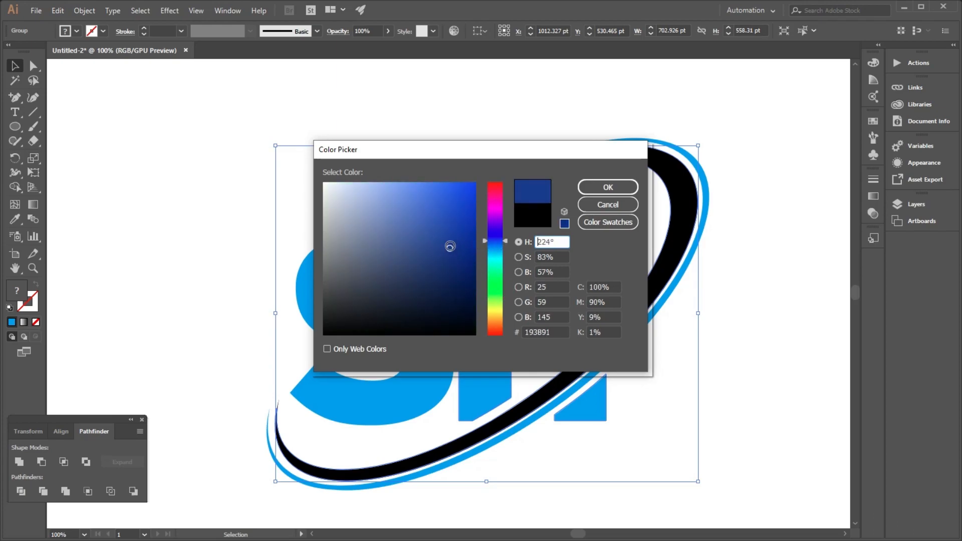
click(630, 188)
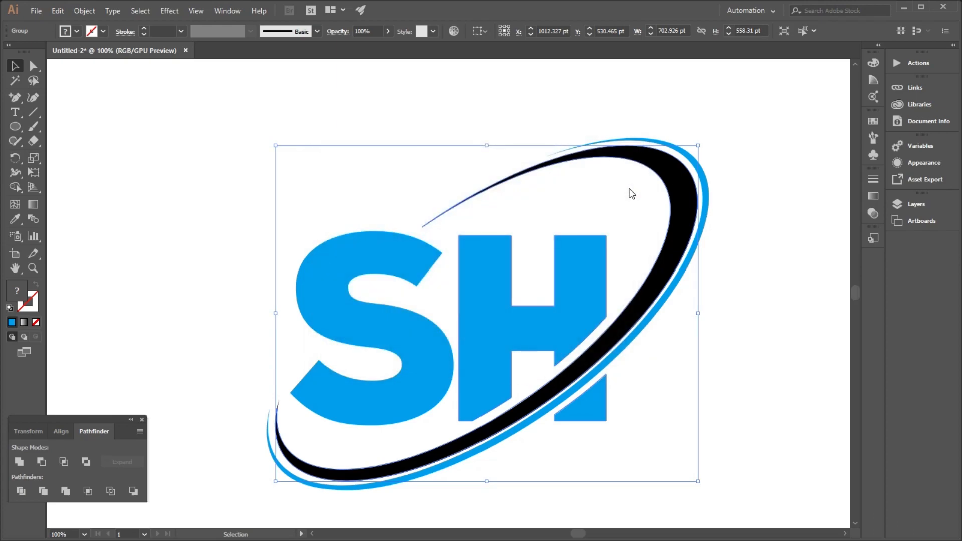
click(226, 218)
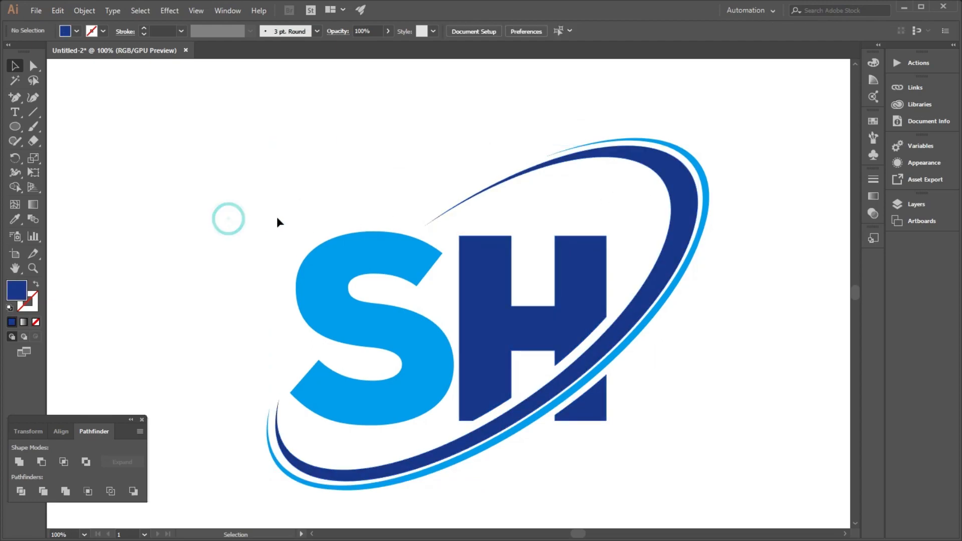
Group the whole coloured logo, enlarge it to about 992 × 790 pt and place it centrally on the artboard
scroll(365, 217, down, 2)
drag(270, 172, 543, 378)
right_click(464, 263)
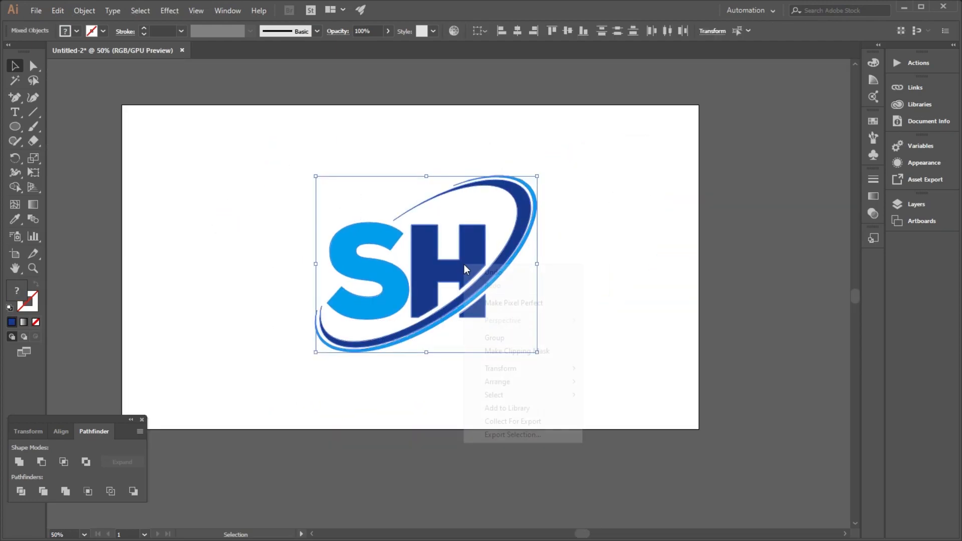
click(490, 335)
click(575, 320)
drag(473, 275, 462, 278)
drag(525, 355, 567, 390)
click(633, 303)
Start a Drop Shadow effect on the whole logo with the preview enabled and the settings dialog moved clear of the artwork
scroll(677, 285, down, 2)
scroll(642, 222, up, 1)
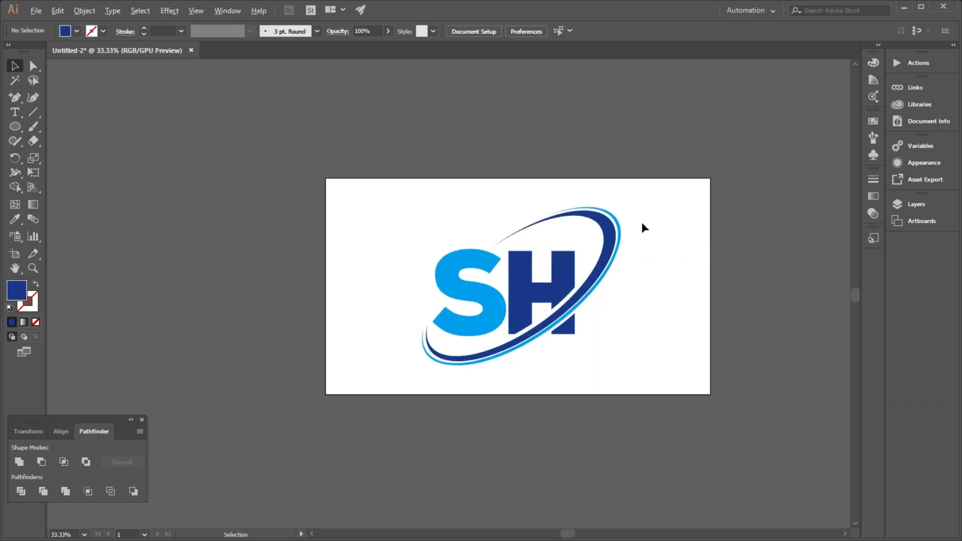
scroll(604, 279, up, 2)
drag(630, 348, 254, 145)
click(179, 15)
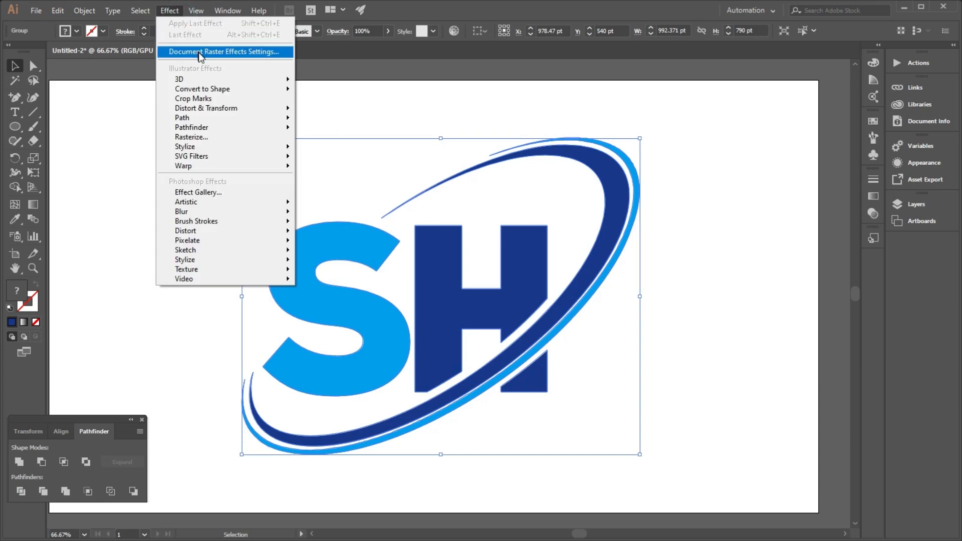
mouse_move(258, 82)
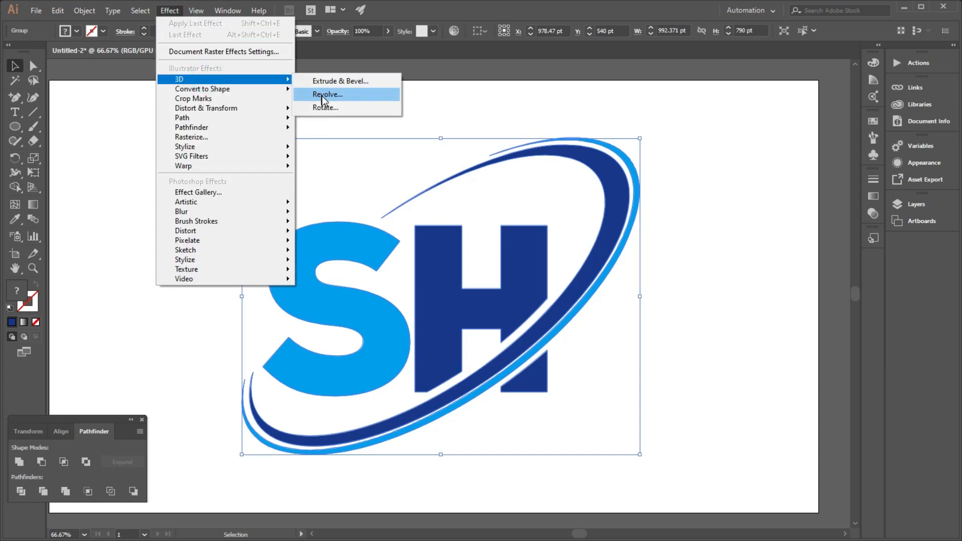
mouse_move(202, 150)
click(325, 152)
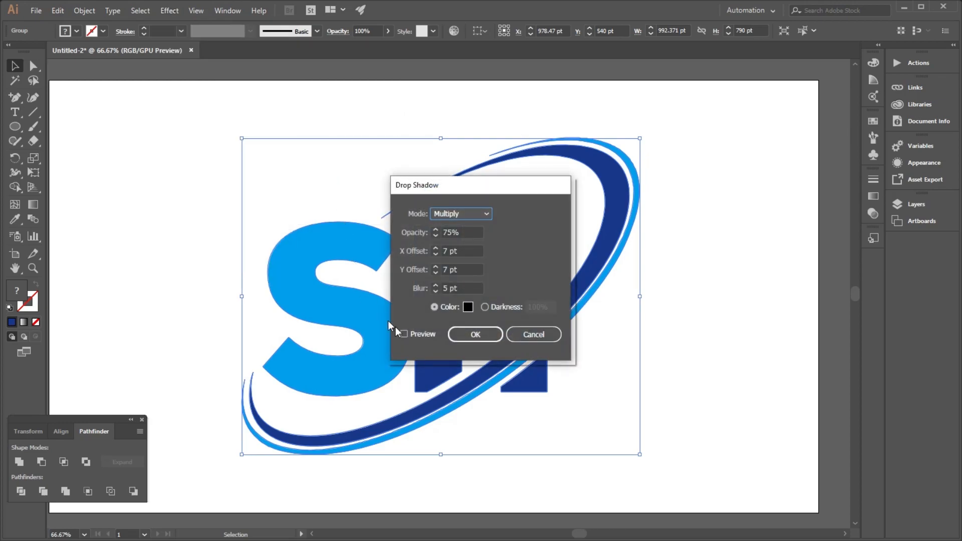
click(408, 336)
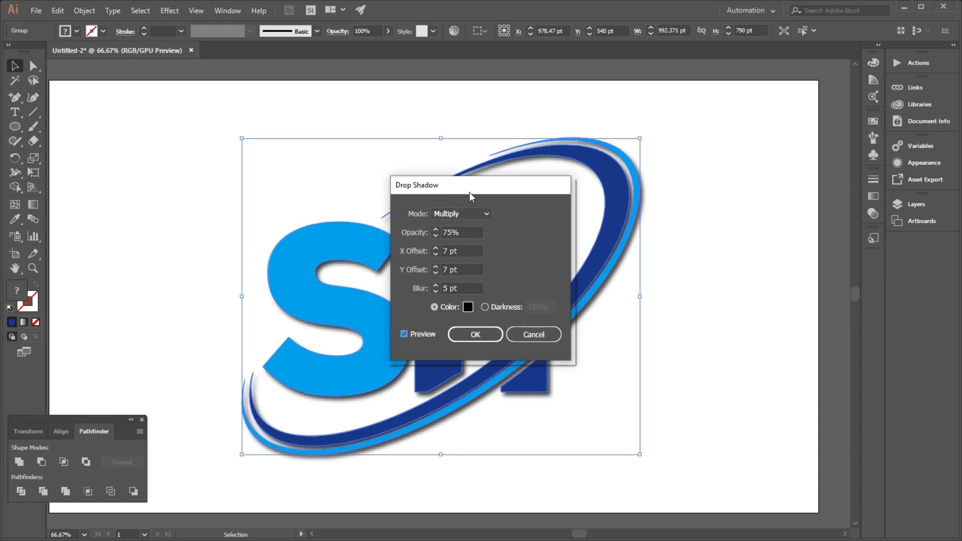
drag(471, 188, 716, 255)
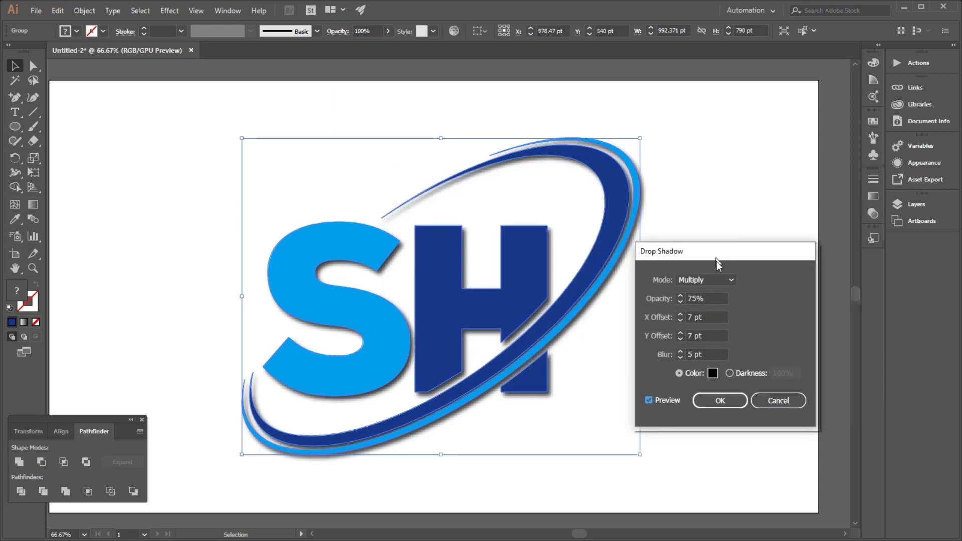
Set the drop shadow's opacity to 27% and blur to 1 pt, apply it and deselect the logo
scroll(703, 299, down, 13)
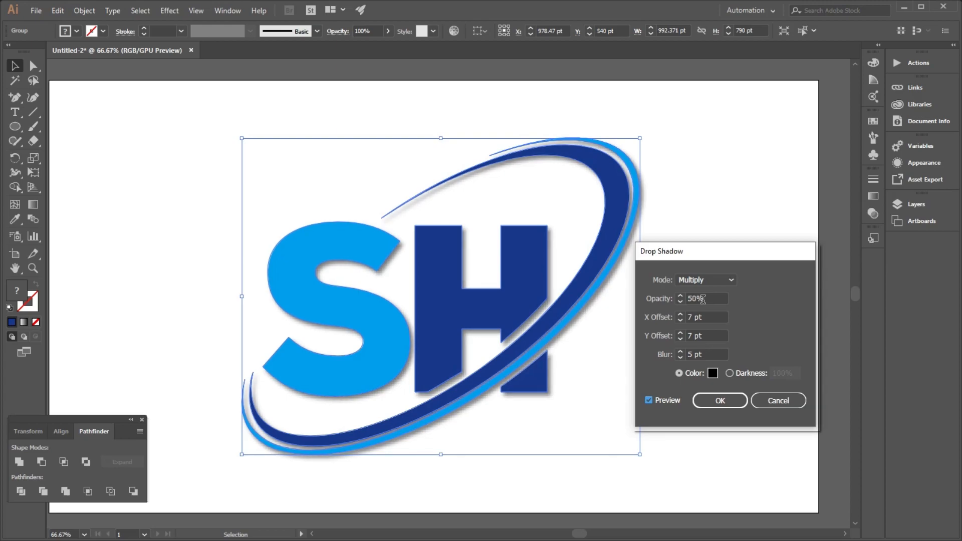
scroll(704, 300, down, 4)
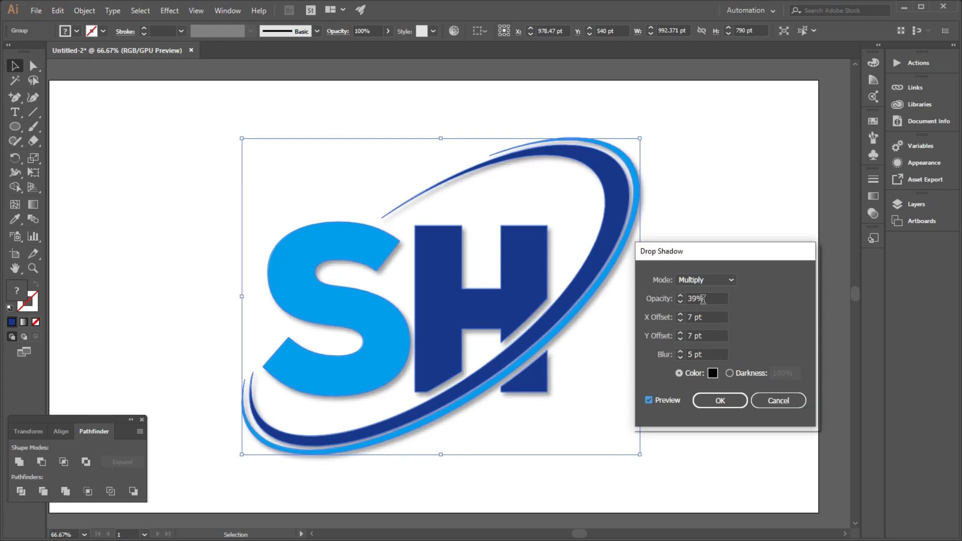
scroll(704, 299, down, 8)
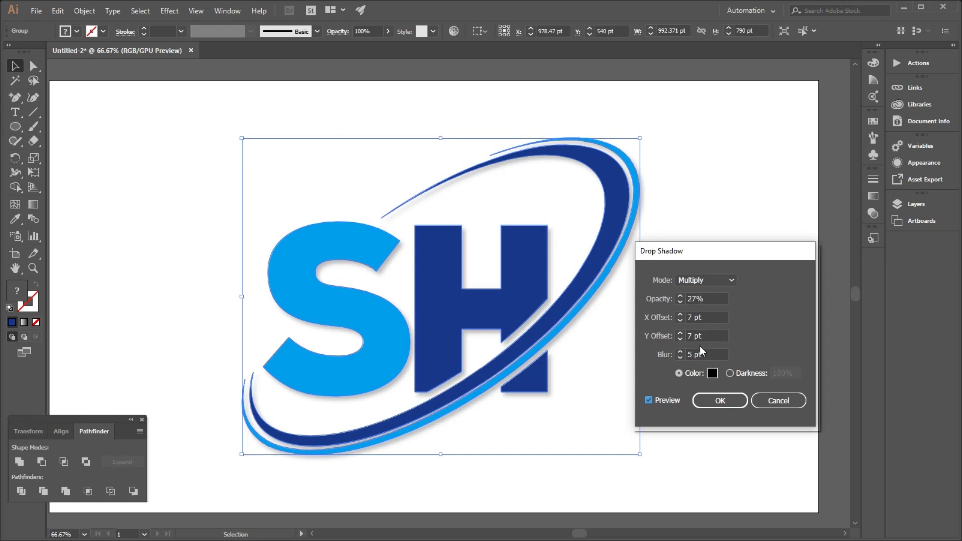
scroll(709, 354, down, 4)
scroll(708, 354, up, 5)
scroll(709, 355, down, 3)
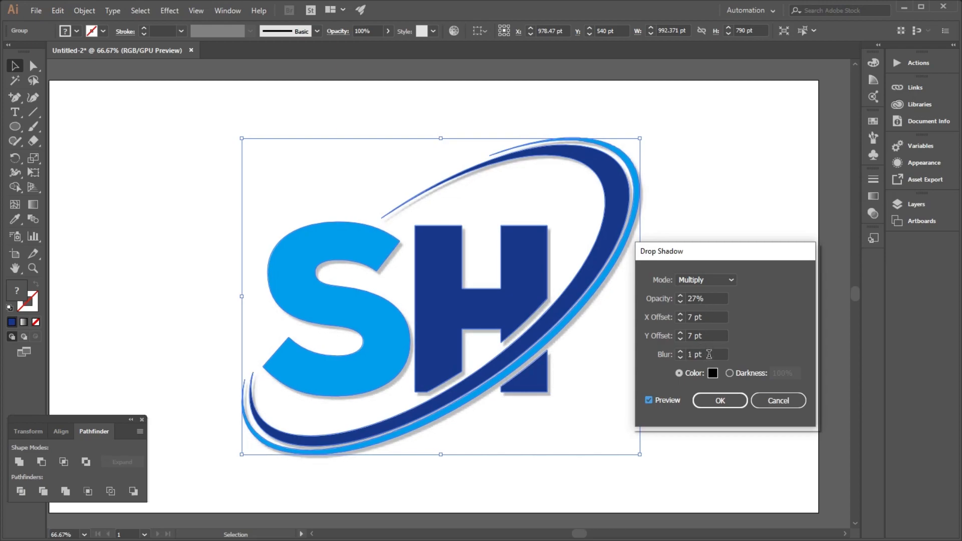
click(701, 404)
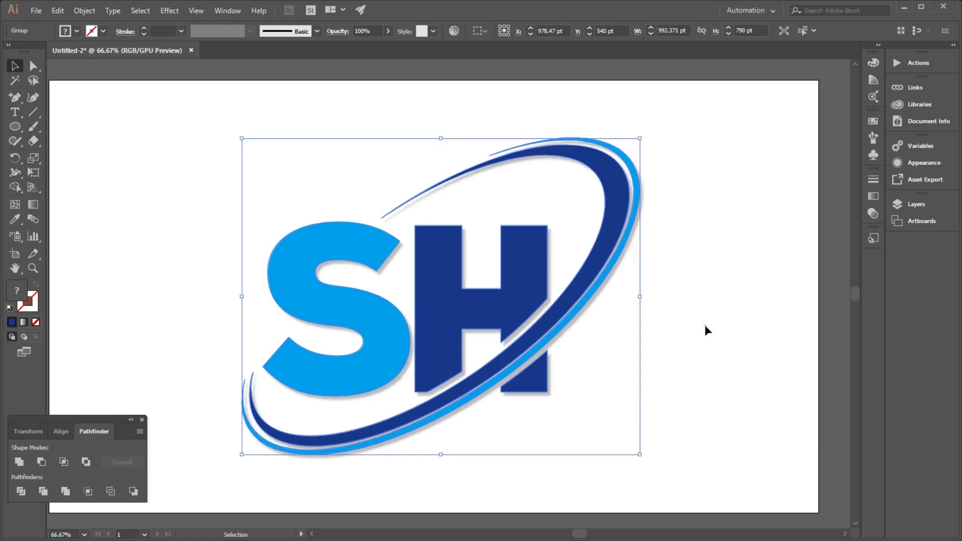
click(705, 325)
scroll(496, 280, down, 3)
click(391, 224)
scroll(403, 239, up, 3)
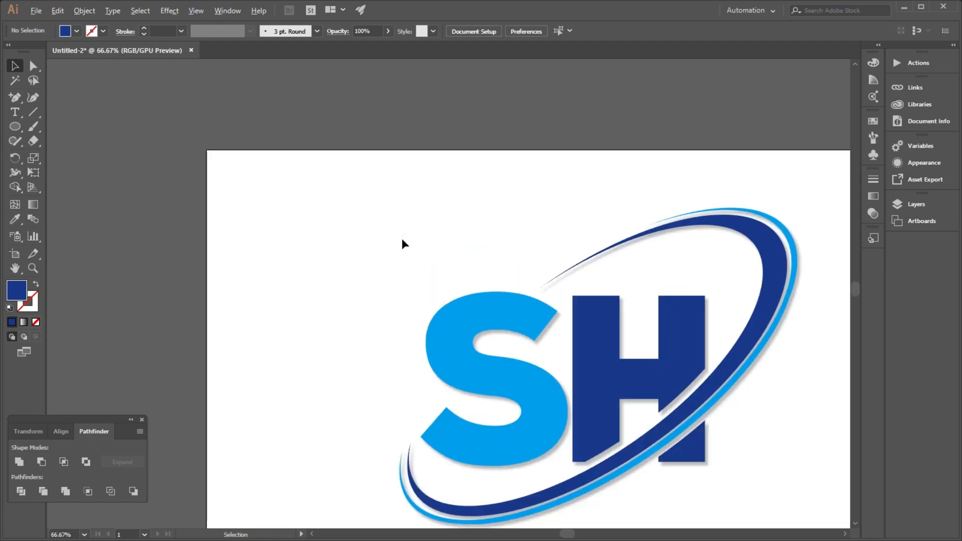
scroll(240, 210, down, 3)
scroll(143, 209, down, 1)
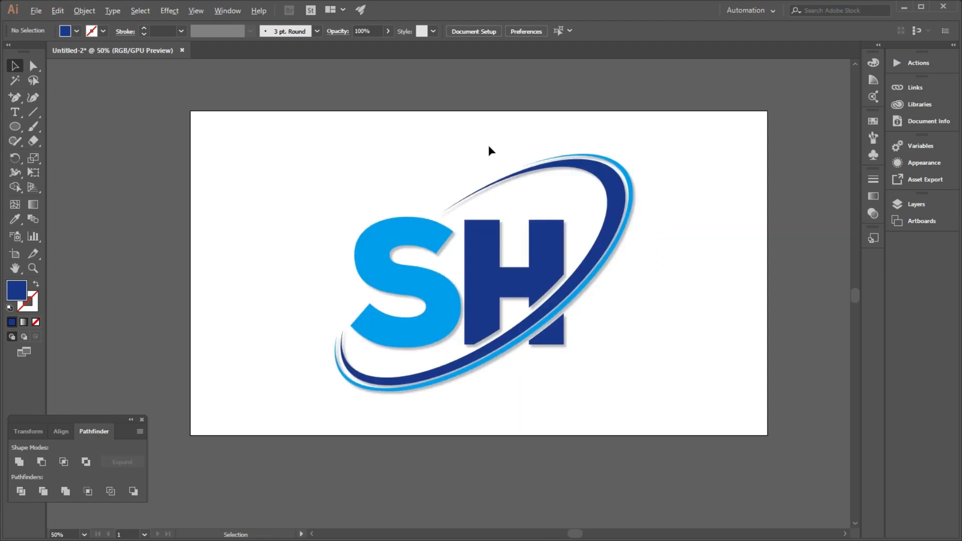